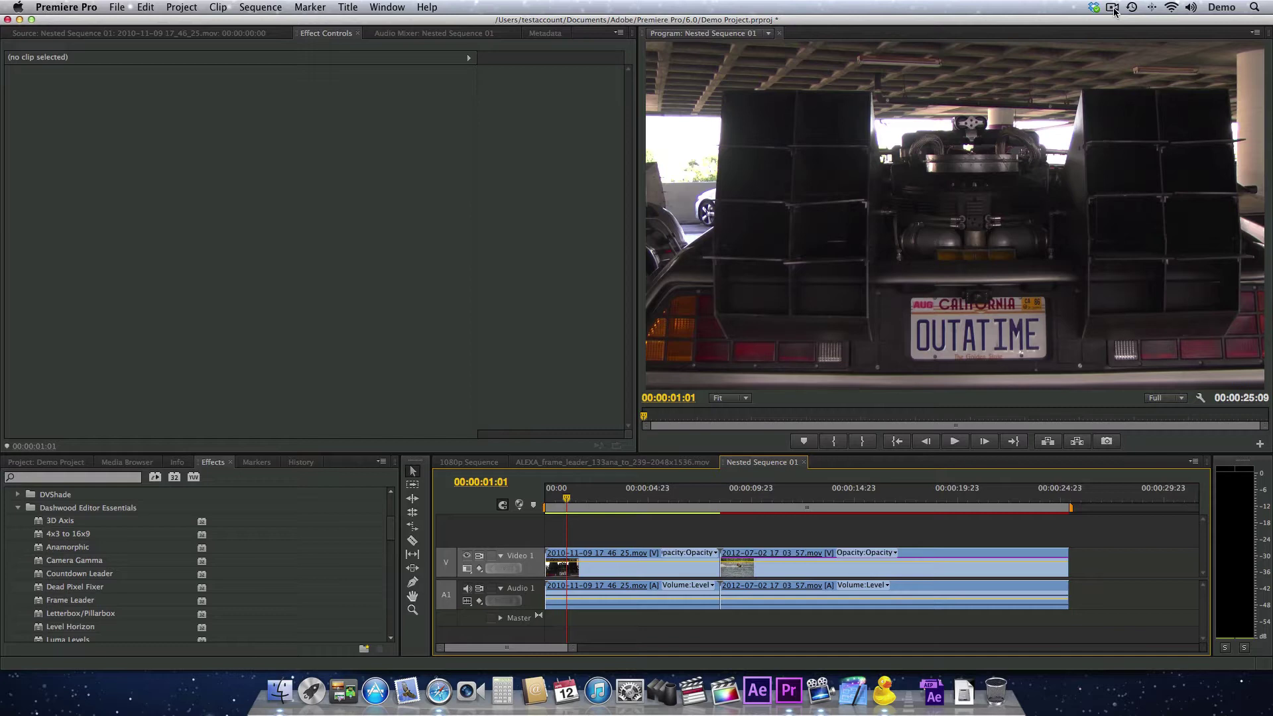
Find Dashwood Obscure Shape, set the playhead to 00:00:01:14, and apply it to the first Video 1 clip
{"action": "scroll", "coordinate": [255, 577], "scroll_direction": "down", "scroll_amount": 1}
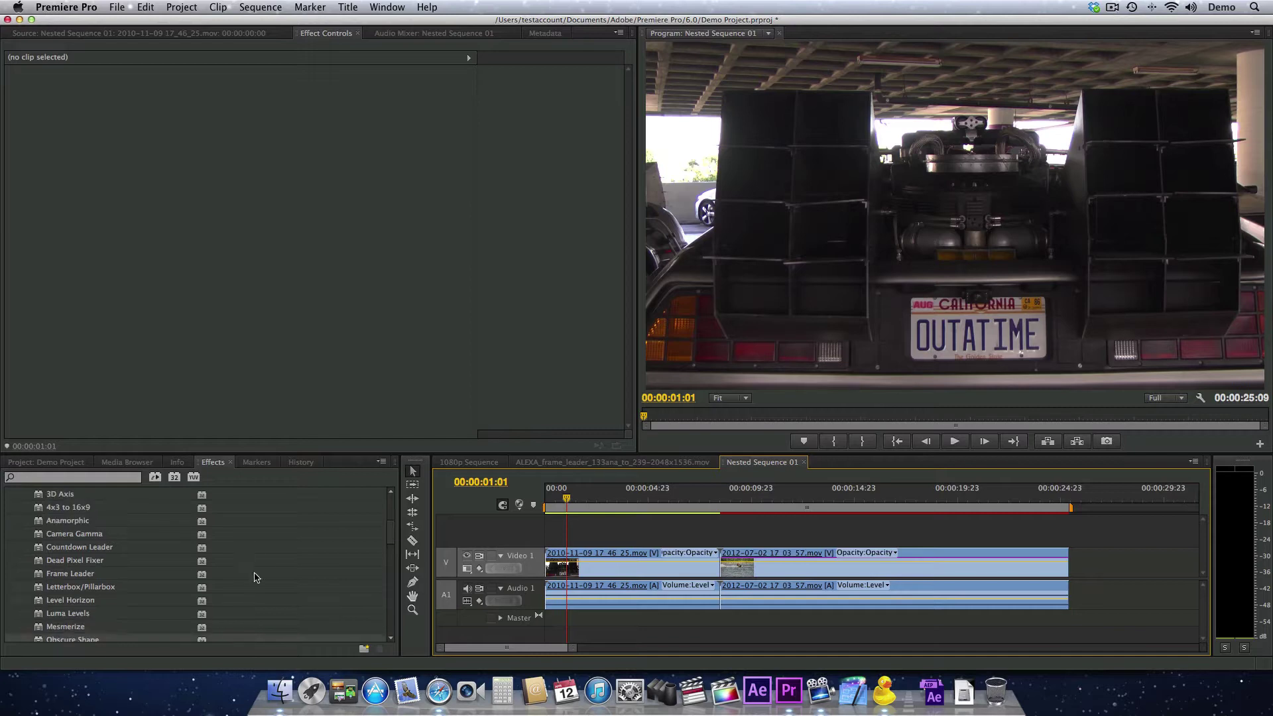
{"action": "scroll", "coordinate": [255, 577], "scroll_direction": "down", "scroll_amount": 3}
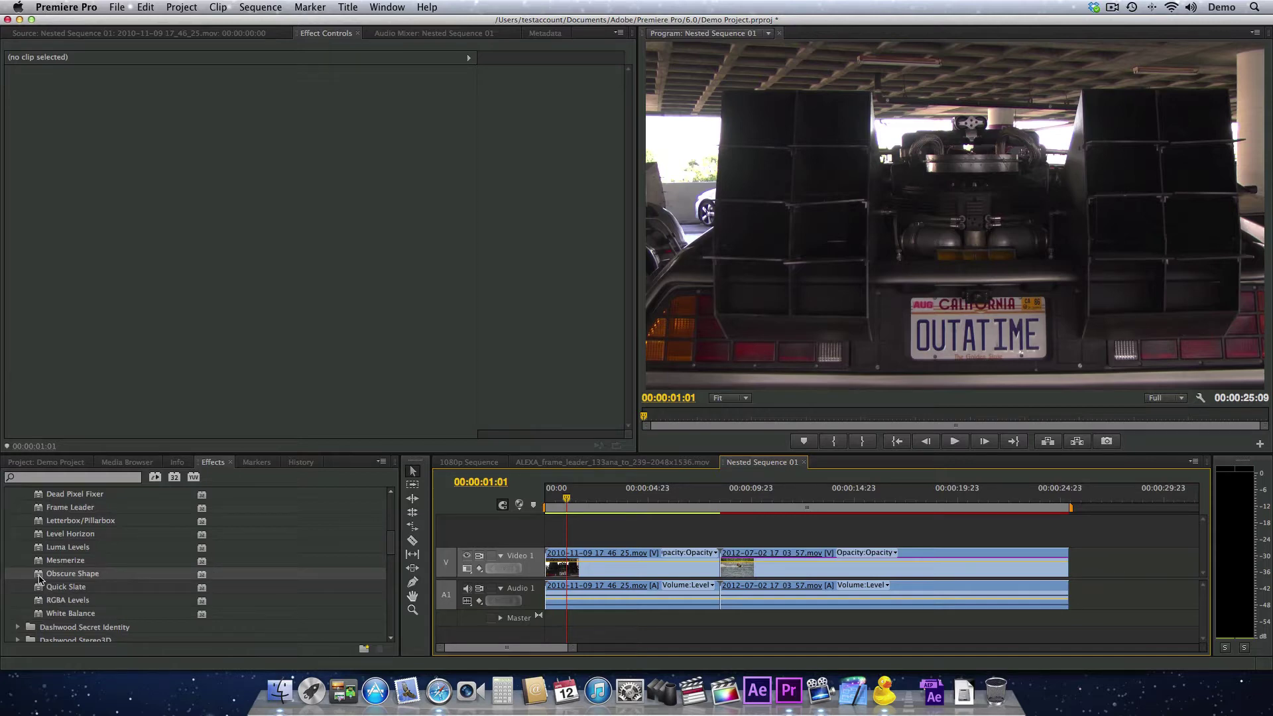
{"action": "scroll", "coordinate": [40, 579], "scroll_direction": "up", "scroll_amount": 5}
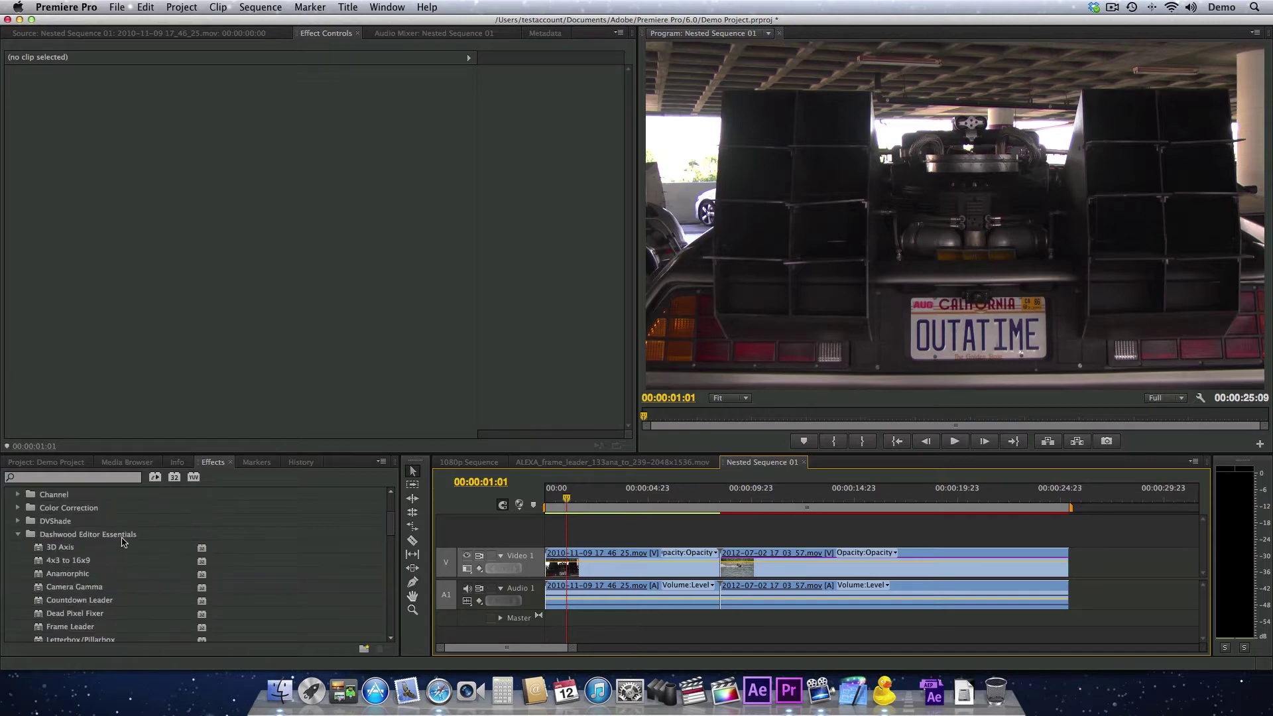
{"action": "scroll", "coordinate": [118, 552], "scroll_direction": "down", "scroll_amount": 5}
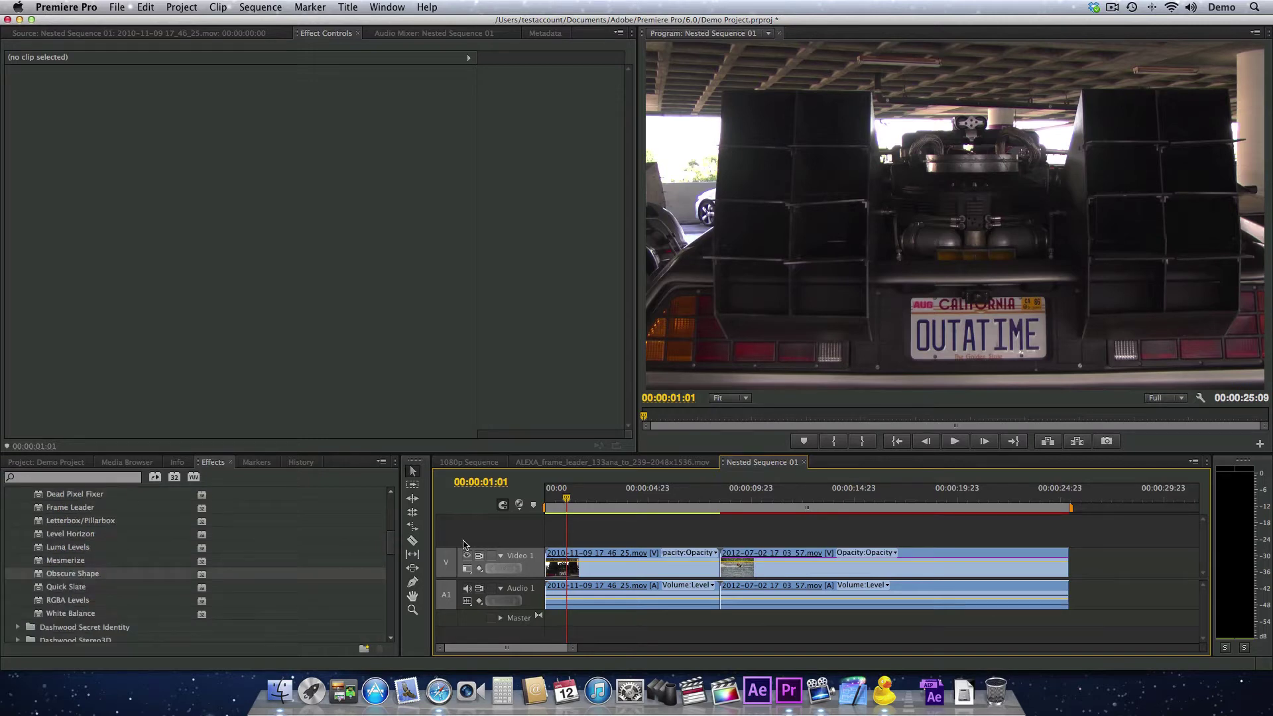
{"action": "mouse_move", "coordinate": [589, 499]}
{"action": "left_mouse_down"}
{"action": "mouse_move", "coordinate": [673, 498]}
{"action": "mouse_move", "coordinate": [579, 500]}
{"action": "left_mouse_up"}
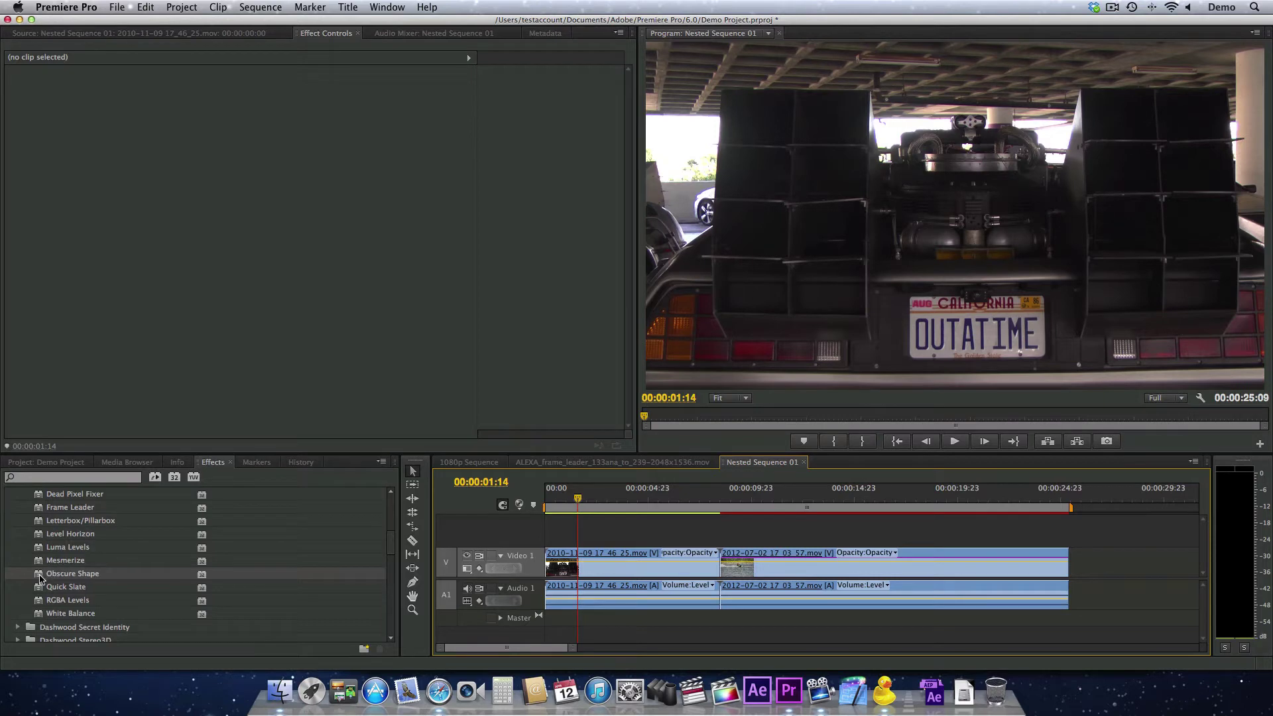
{"action": "left_click_drag", "start_coordinate": [39, 578], "coordinate": [616, 574]}
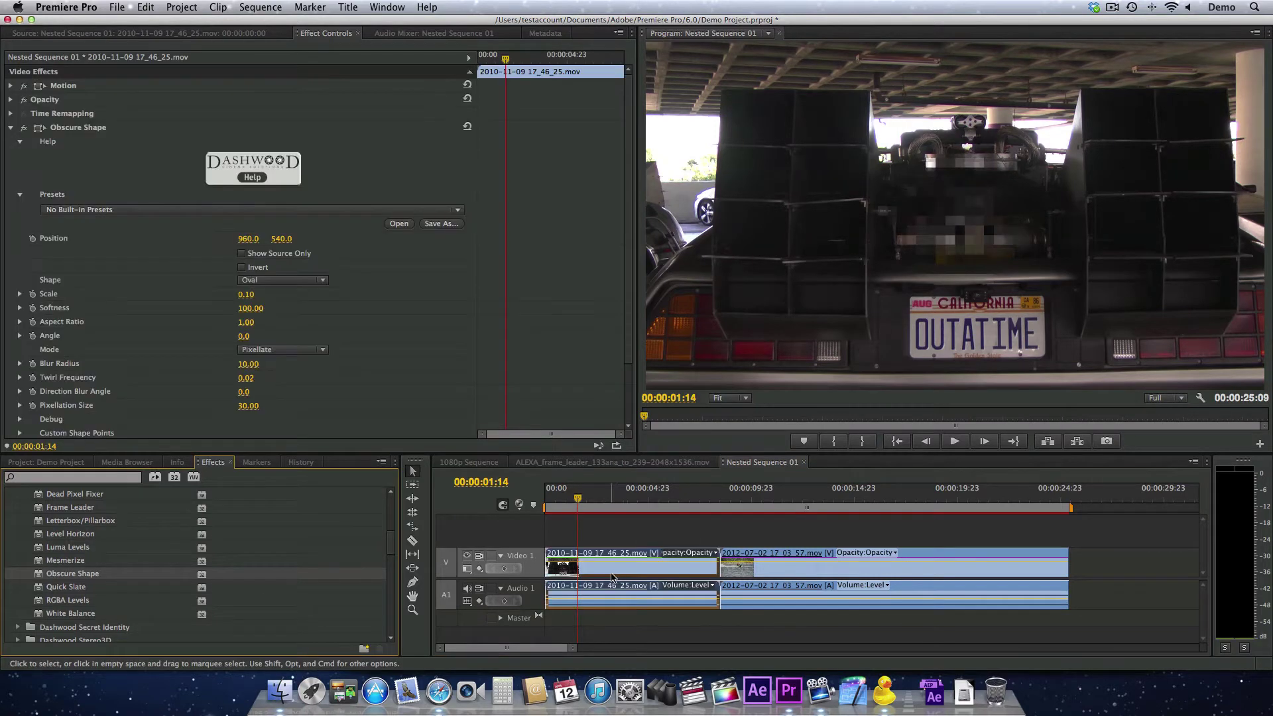
Enable Show Source Only so just the pixellated oval shows over a darkened frame
{"action": "left_click", "coordinate": [242, 255]}
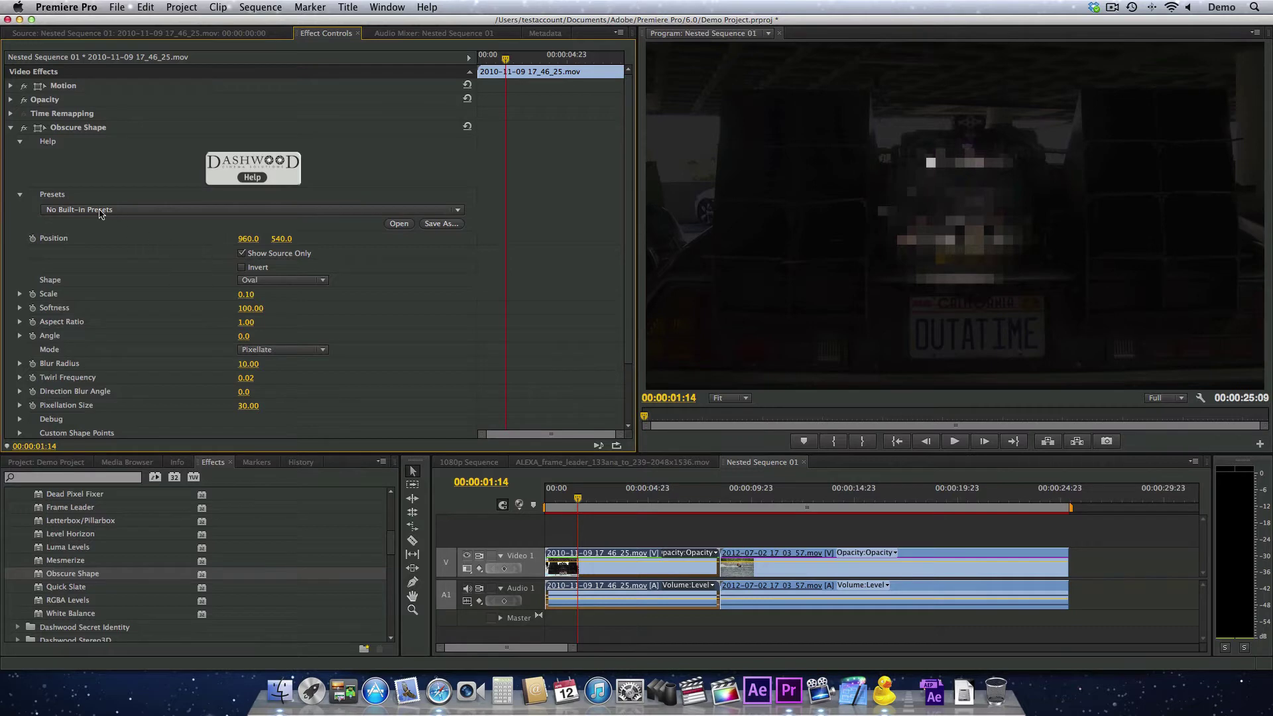
Set the Obscure Shape's Shape to Custom 8-point
{"action": "left_click", "coordinate": [71, 128]}
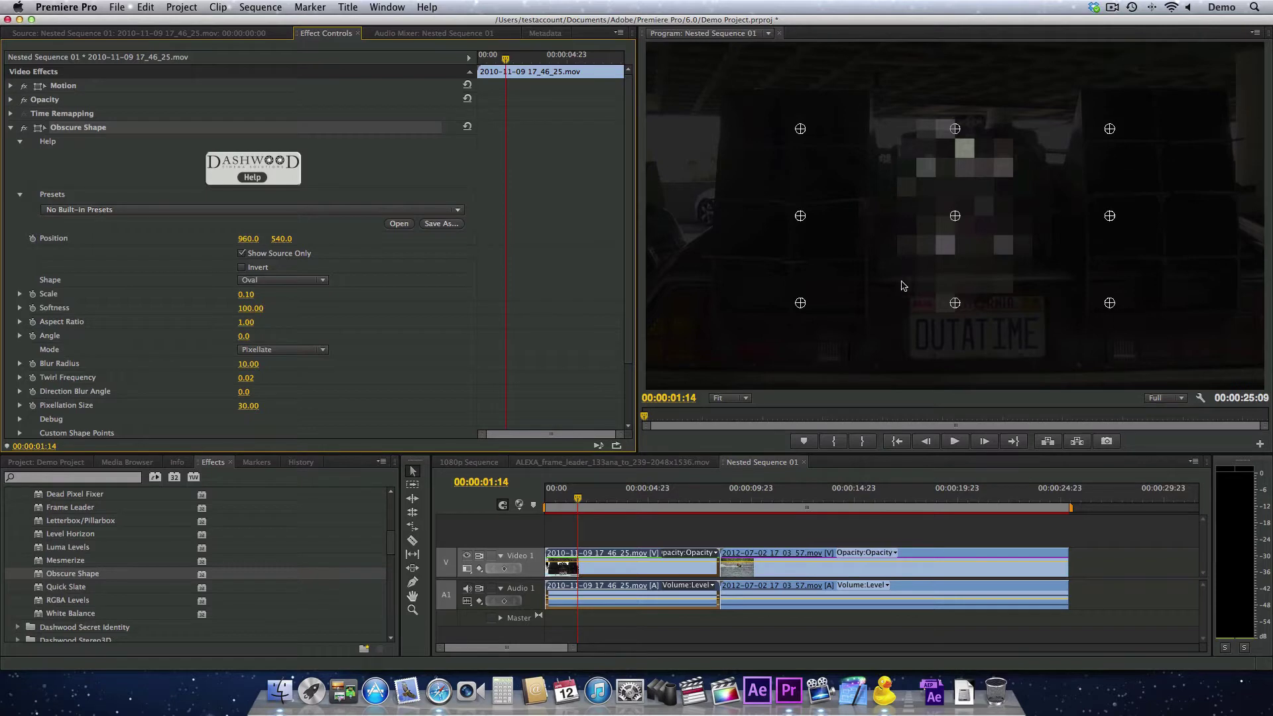
{"action": "left_click", "coordinate": [273, 280]}
{"action": "left_click", "coordinate": [313, 318]}
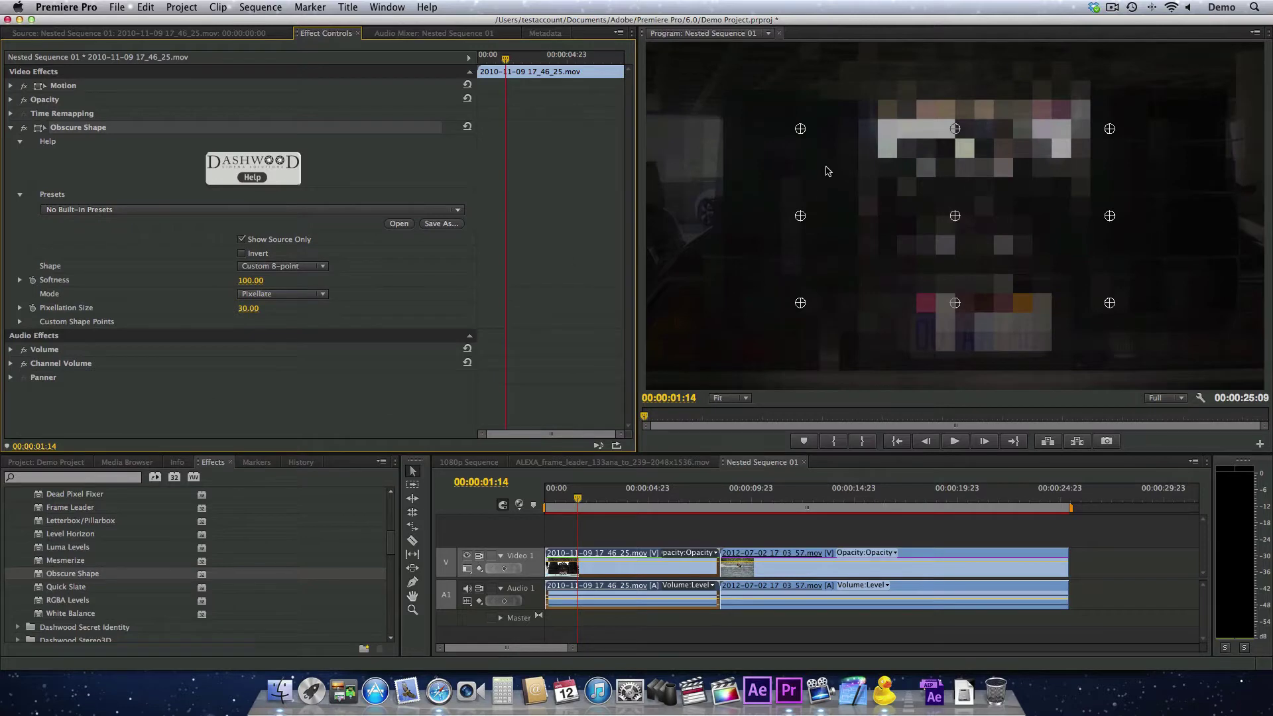
Pull the shape's eight points inward toward the middle of the car
{"action": "left_click_drag", "start_coordinate": [800, 129], "coordinate": [894, 154]}
{"action": "left_click_drag", "start_coordinate": [963, 126], "coordinate": [963, 124]}
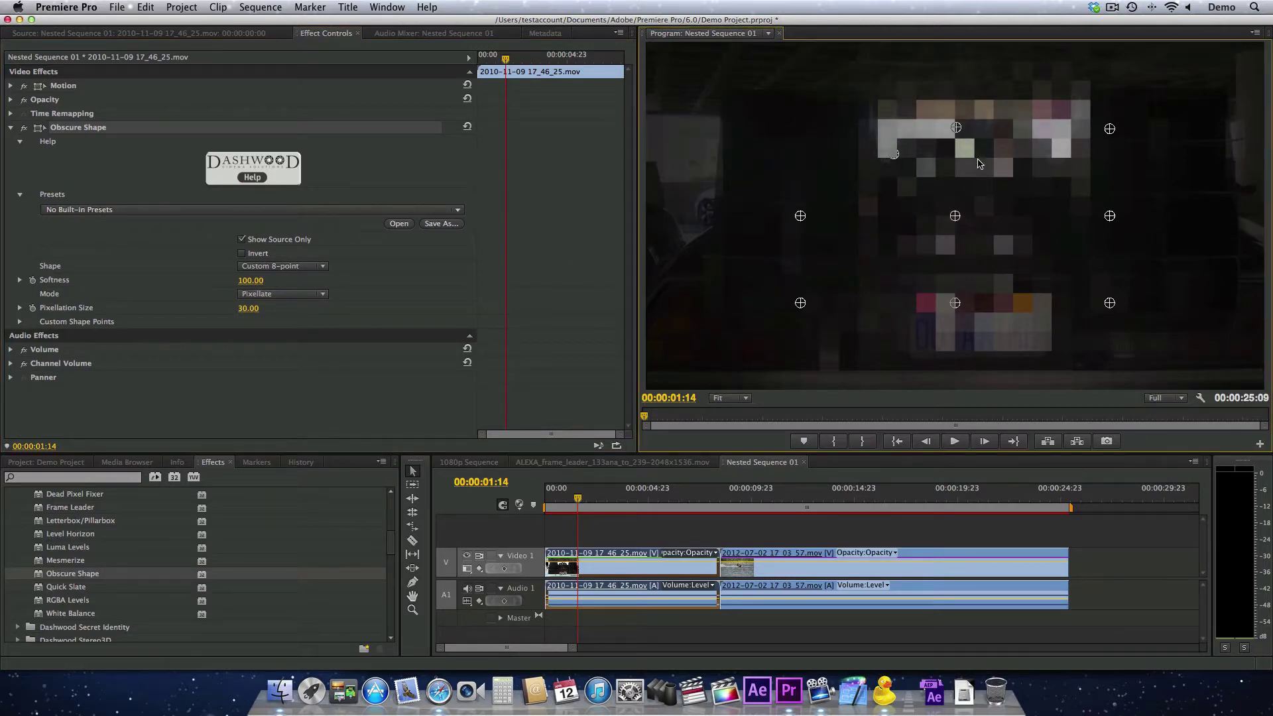
{"action": "left_click_drag", "start_coordinate": [988, 178], "coordinate": [988, 178]}
{"action": "left_click_drag", "start_coordinate": [1110, 129], "coordinate": [1040, 194]}
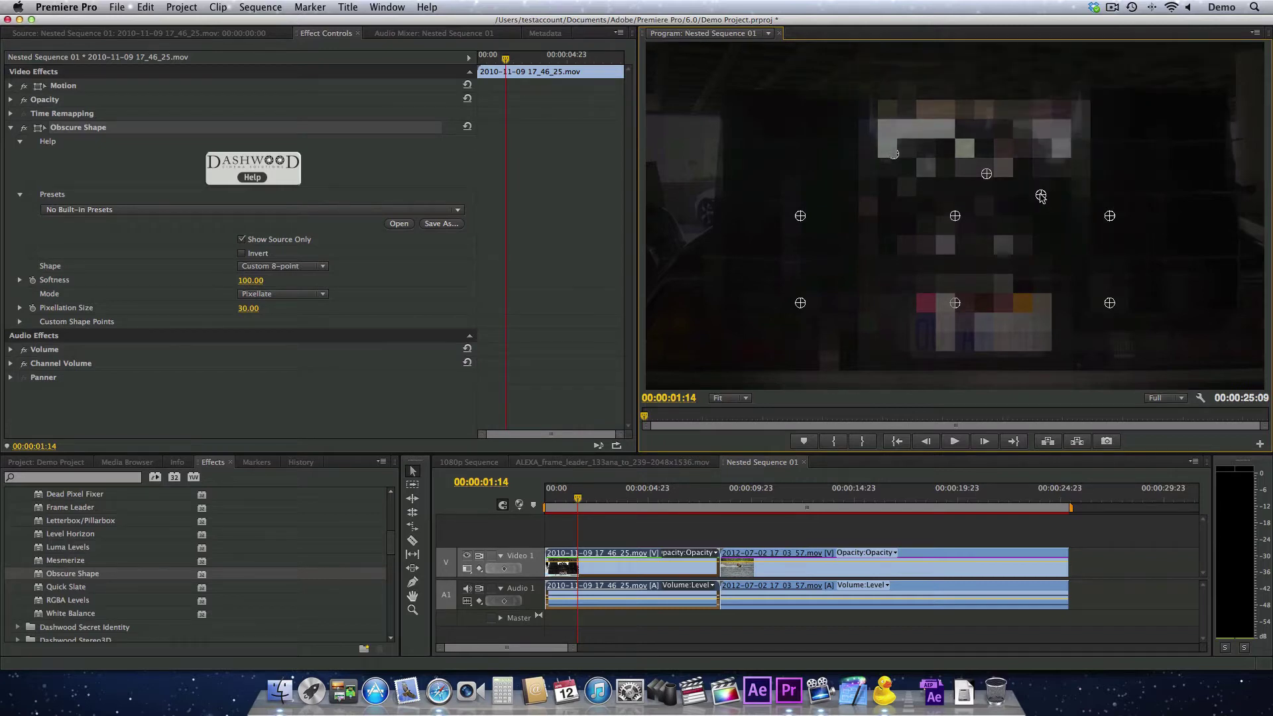
{"action": "left_click_drag", "start_coordinate": [1108, 216], "coordinate": [1017, 222]}
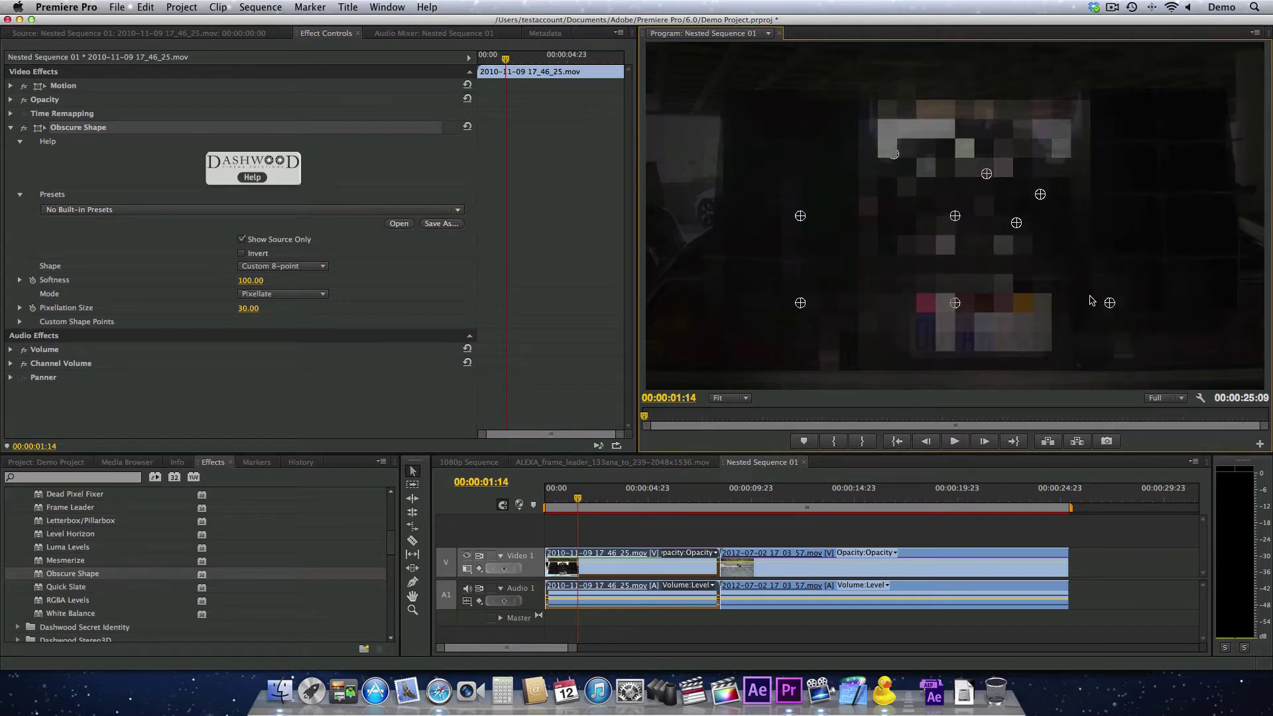
{"action": "left_click_drag", "start_coordinate": [1110, 303], "coordinate": [1012, 250]}
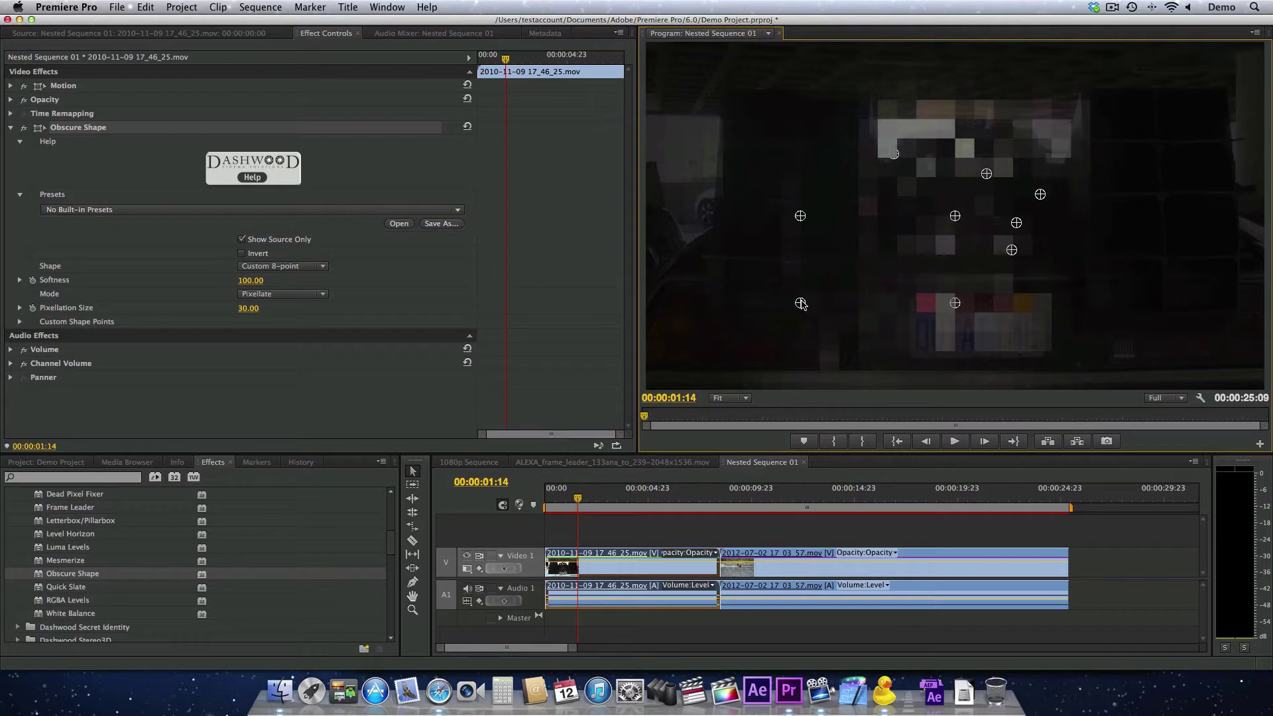
{"action": "left_click_drag", "start_coordinate": [801, 303], "coordinate": [802, 301]}
{"action": "left_click_drag", "start_coordinate": [899, 260], "coordinate": [904, 257]}
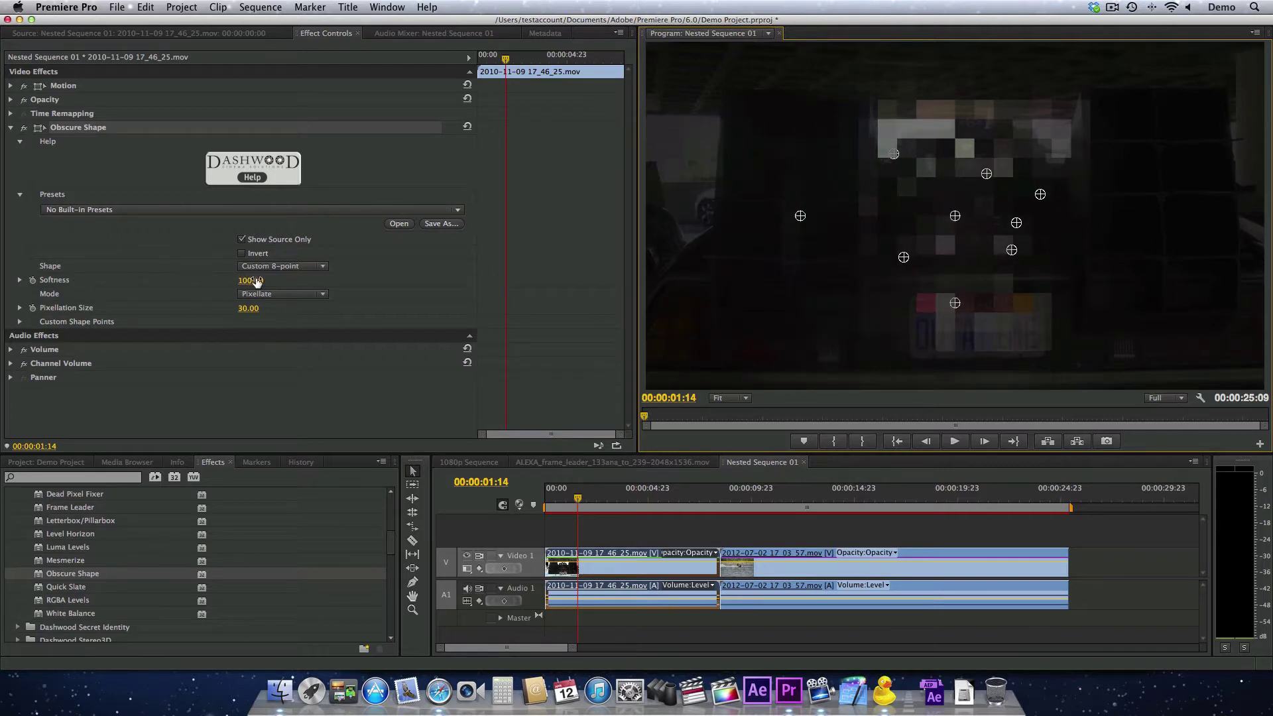
Set Softness to 0.00 and Pixellation Size to 9.00, keeping Pixellate mode
{"action": "left_click_drag", "start_coordinate": [248, 281], "coordinate": [200, 281]}
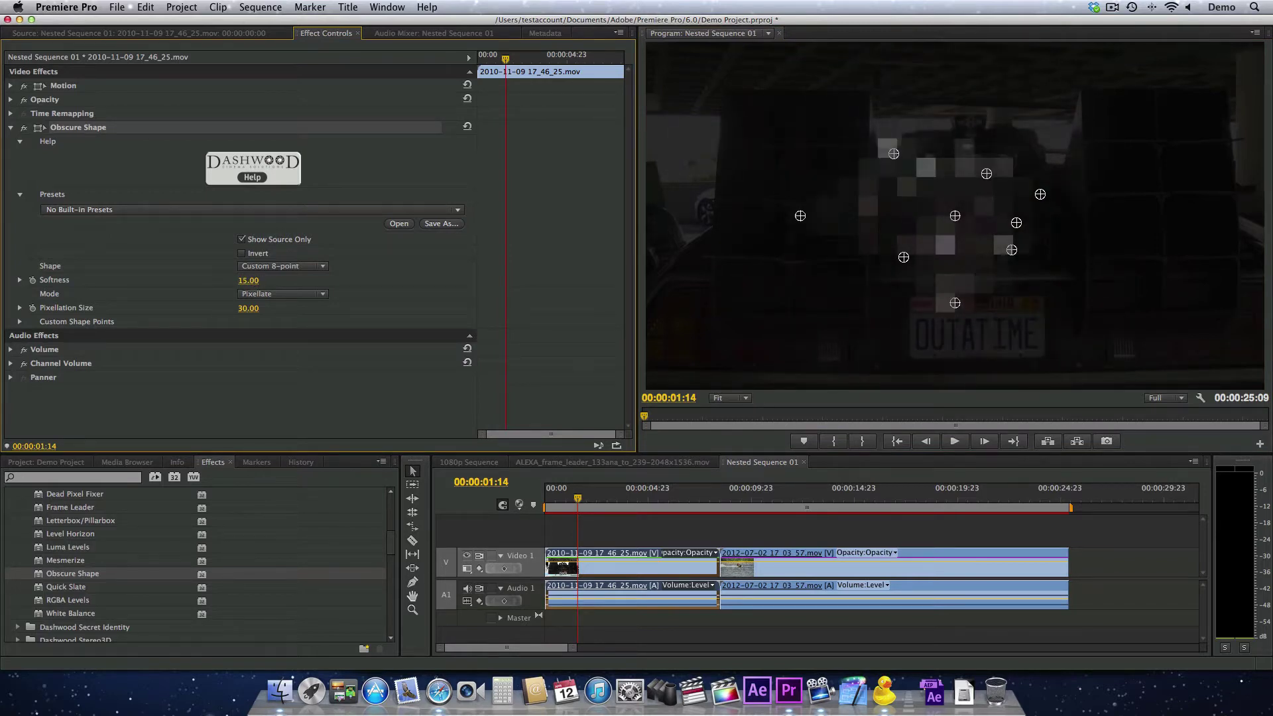
{"action": "left_click", "coordinate": [275, 294]}
{"action": "left_click", "coordinate": [207, 305]}
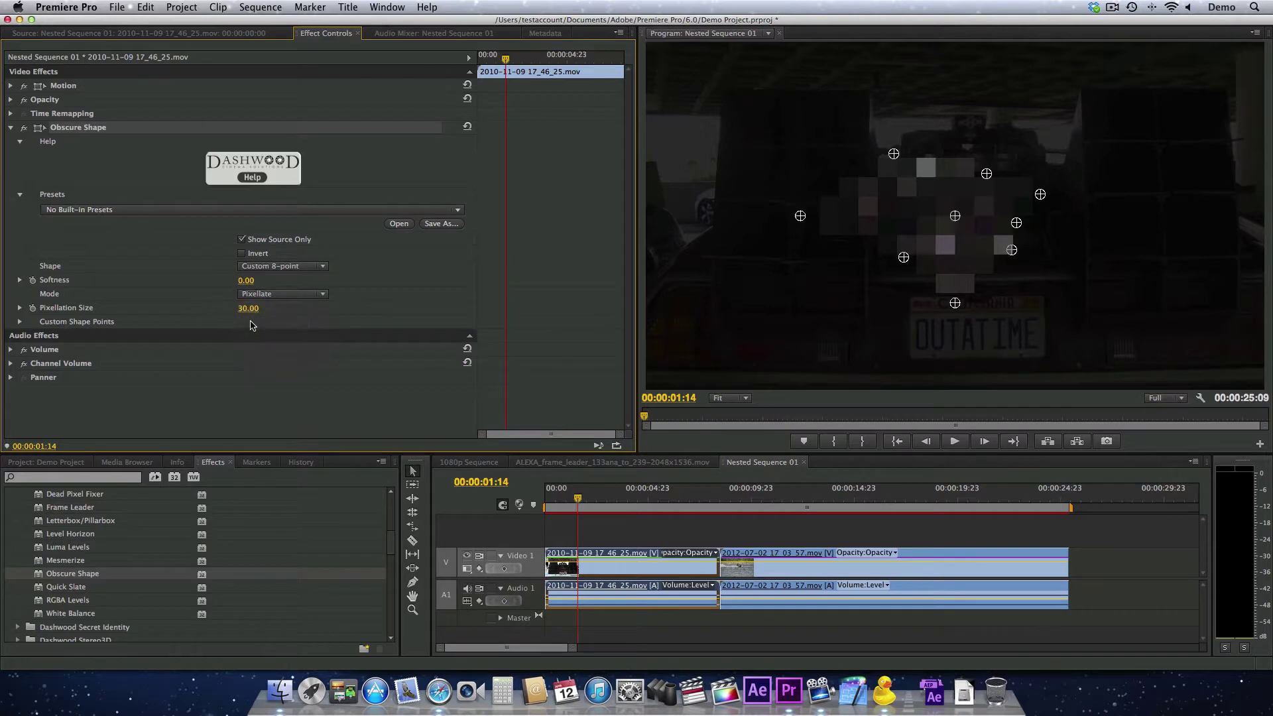
{"action": "left_click_drag", "start_coordinate": [248, 308], "coordinate": [236, 309]}
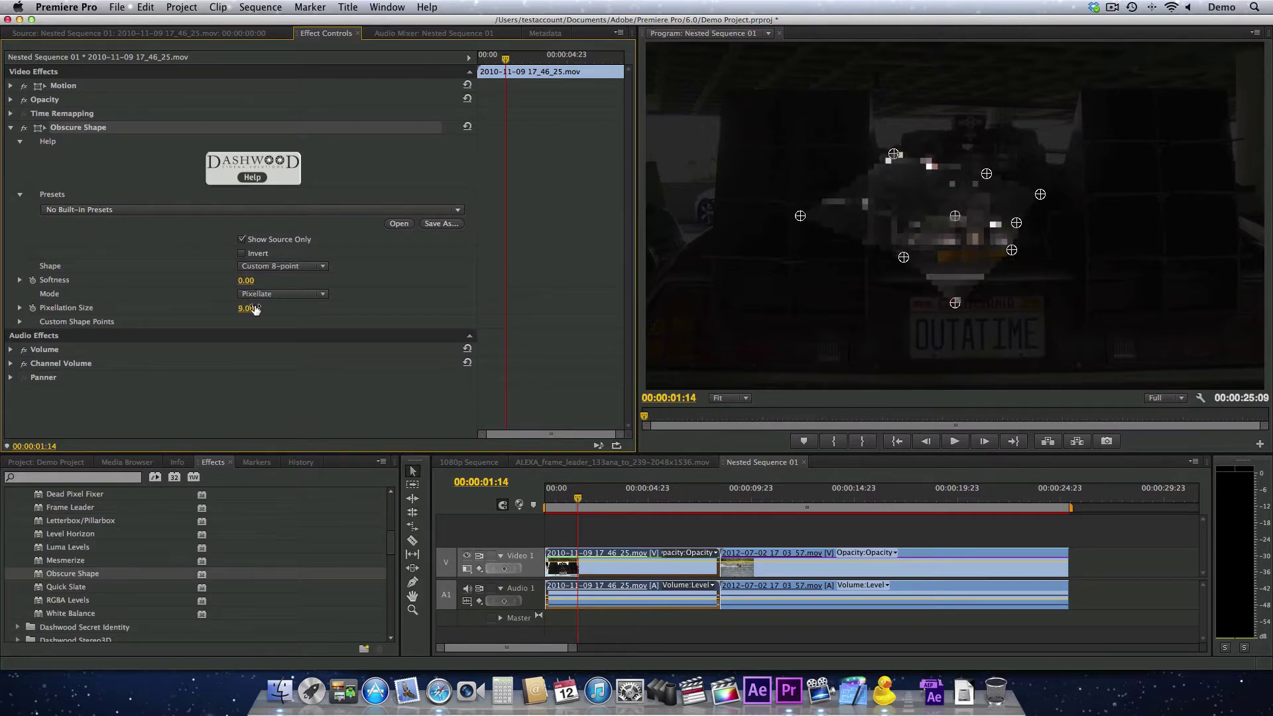
Stretch the shape's lower points down over the licence plate
{"action": "left_click_drag", "start_coordinate": [904, 256], "coordinate": [957, 306]}
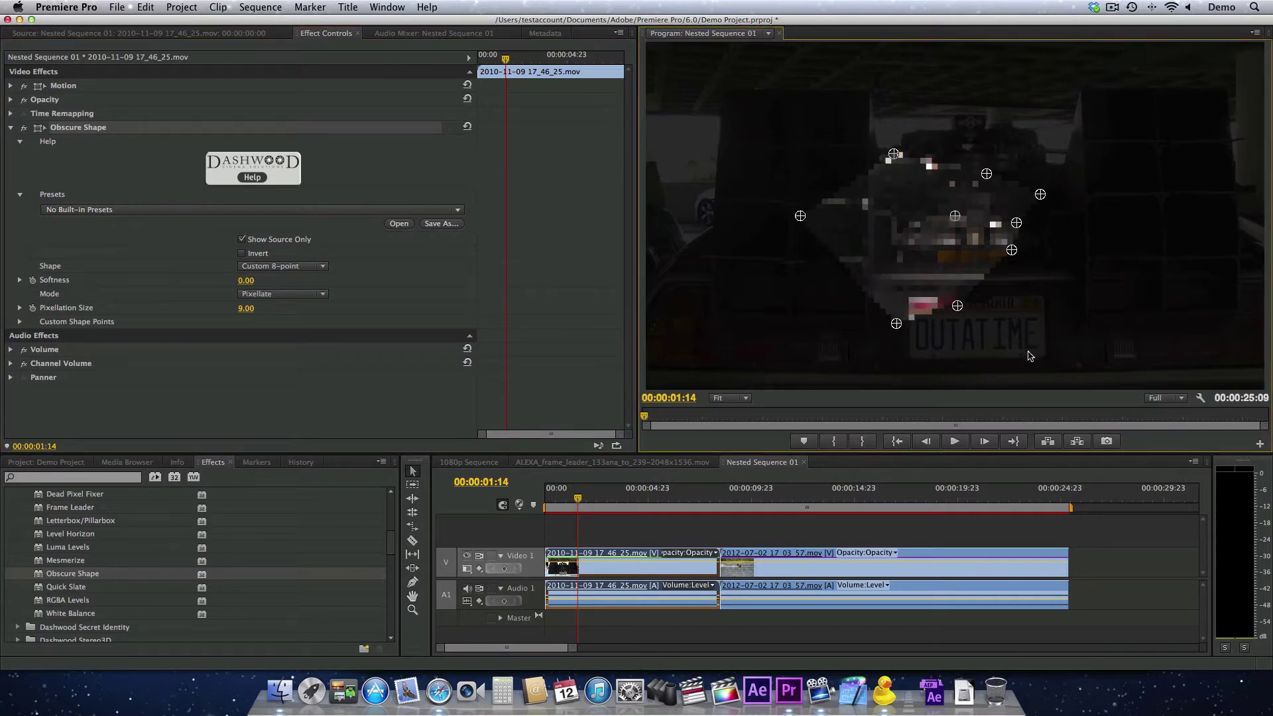
{"action": "left_click_drag", "start_coordinate": [1028, 357], "coordinate": [1033, 355]}
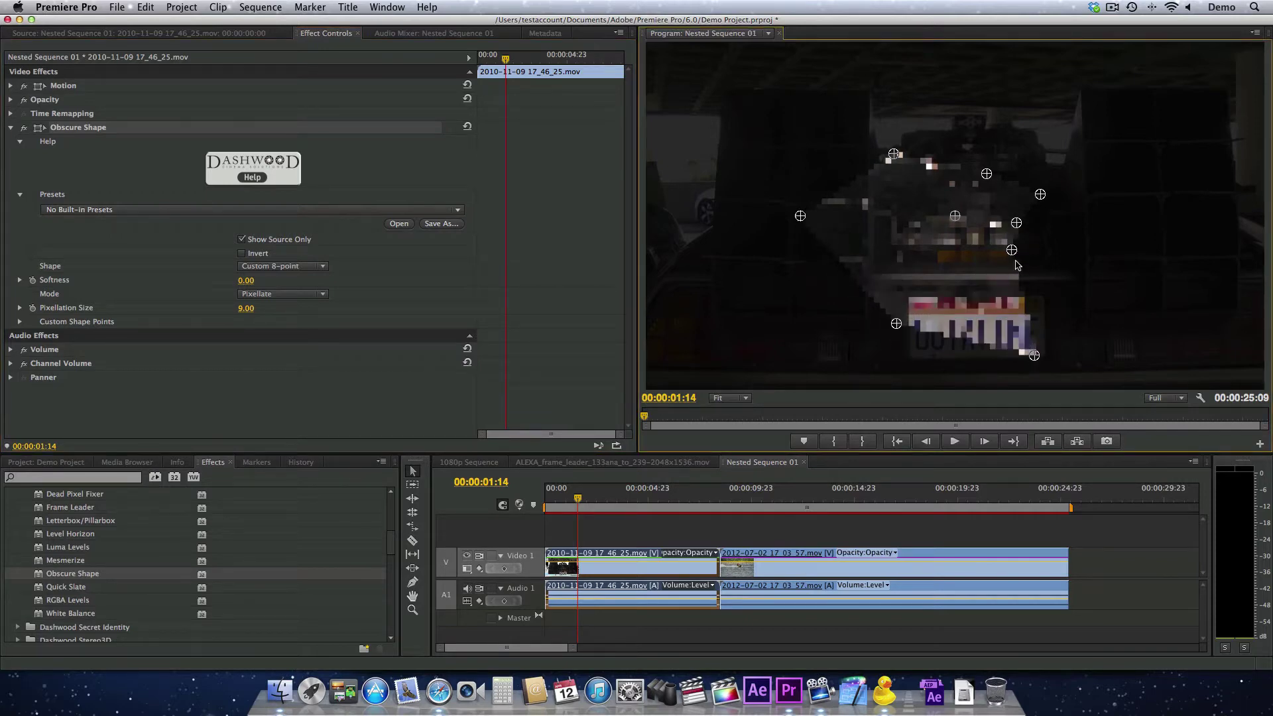
{"action": "left_click_drag", "start_coordinate": [1011, 250], "coordinate": [1031, 309]}
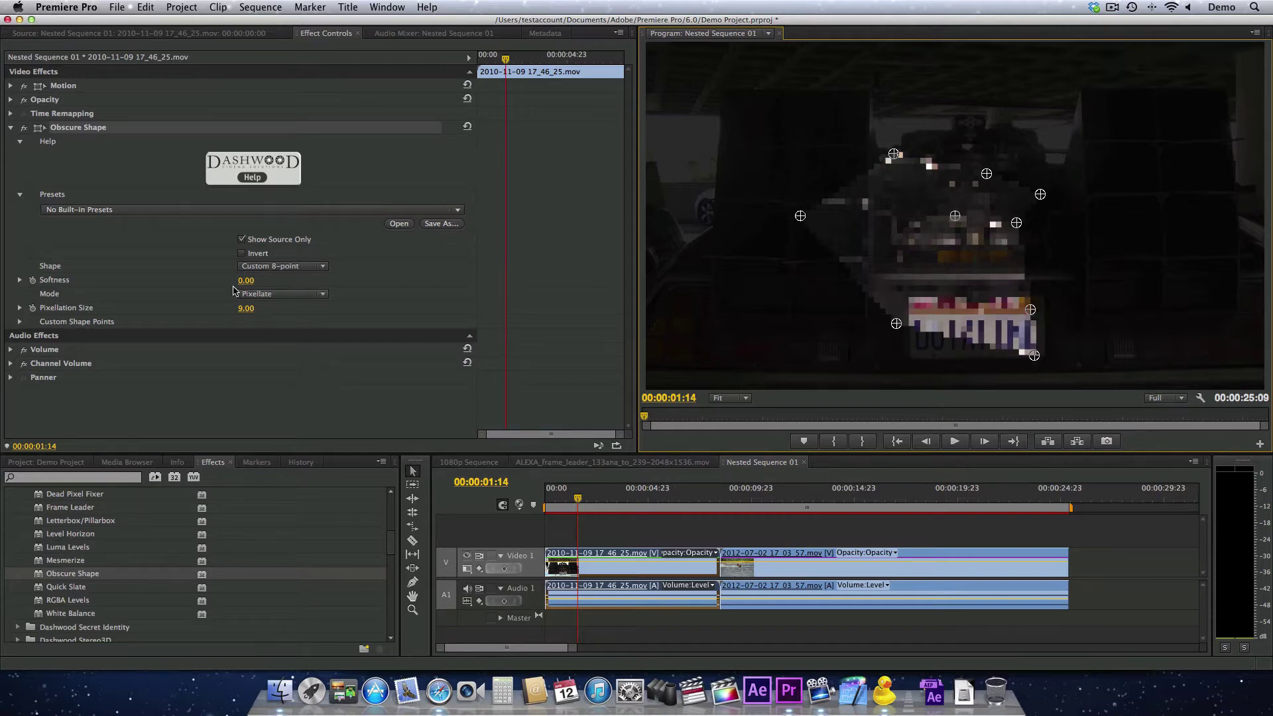
Change the shape to a Rectangle at Scale 0.20 framing the OUTATIME plate
{"action": "left_click", "coordinate": [265, 267]}
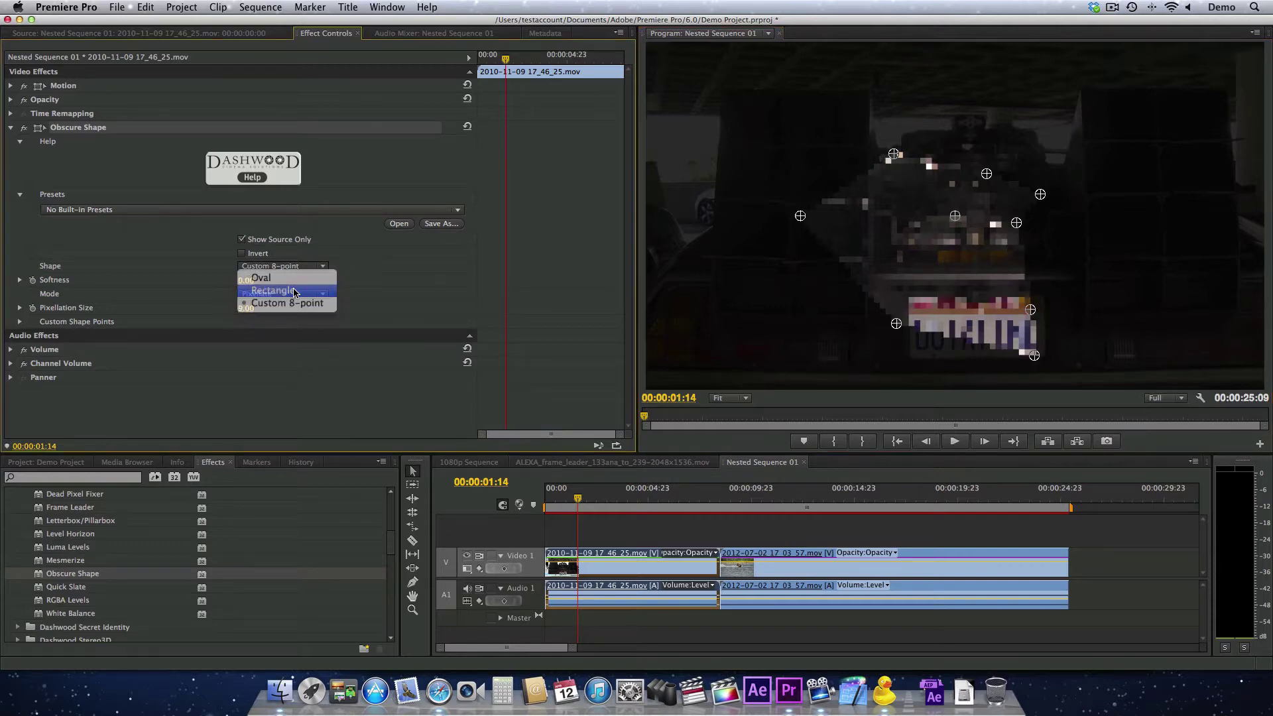
{"action": "left_click", "coordinate": [295, 292]}
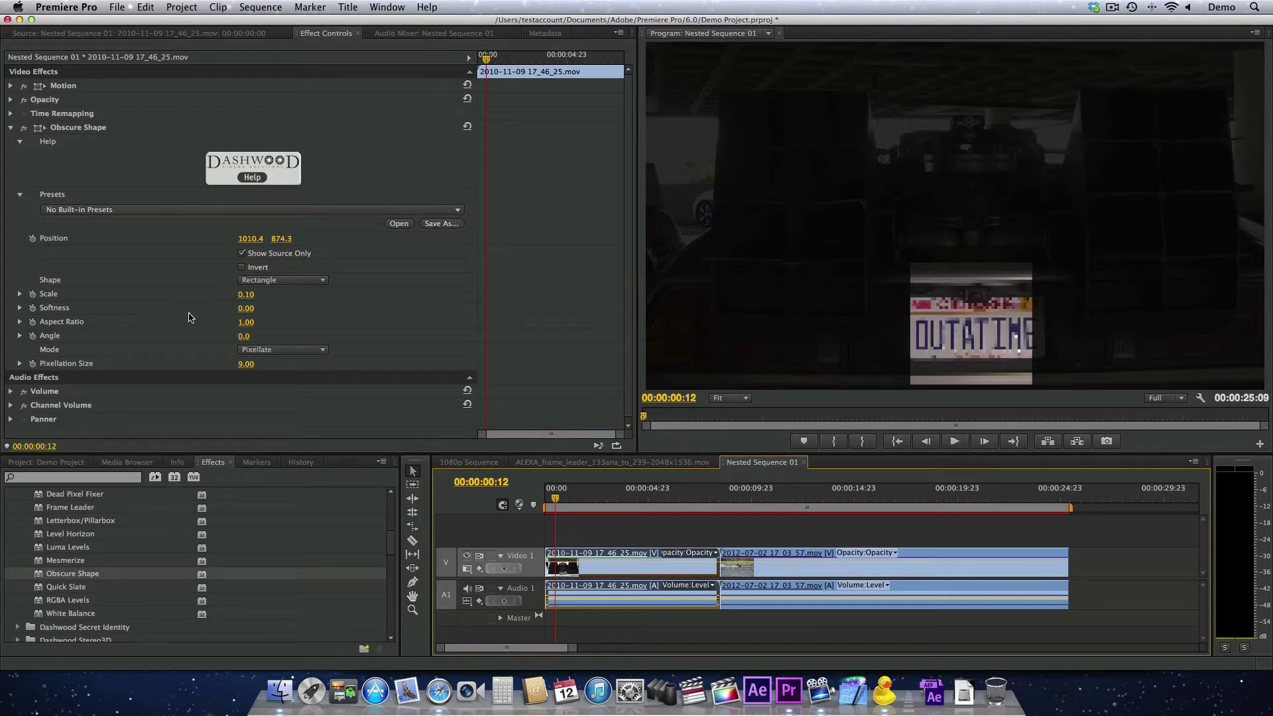
{"action": "mouse_move", "coordinate": [246, 294]}
{"action": "left_mouse_down"}
{"action": "mouse_move", "coordinate": [312, 294]}
{"action": "mouse_move", "coordinate": [233, 294]}
{"action": "left_mouse_up"}
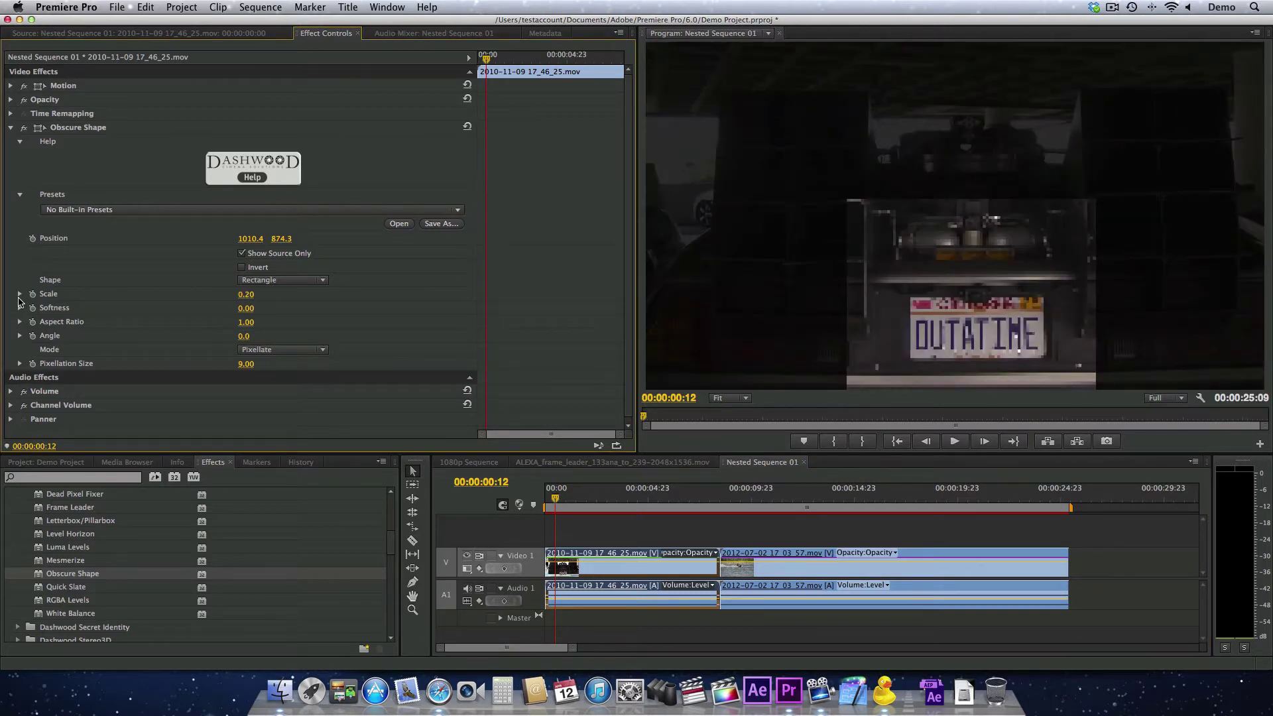
Set the rectangle's Aspect Ratio to about 2.16 and Scale to 0.05 to fit the plate
{"action": "left_click", "coordinate": [20, 294]}
{"action": "left_click_drag", "start_coordinate": [71, 324], "coordinate": [41, 323]}
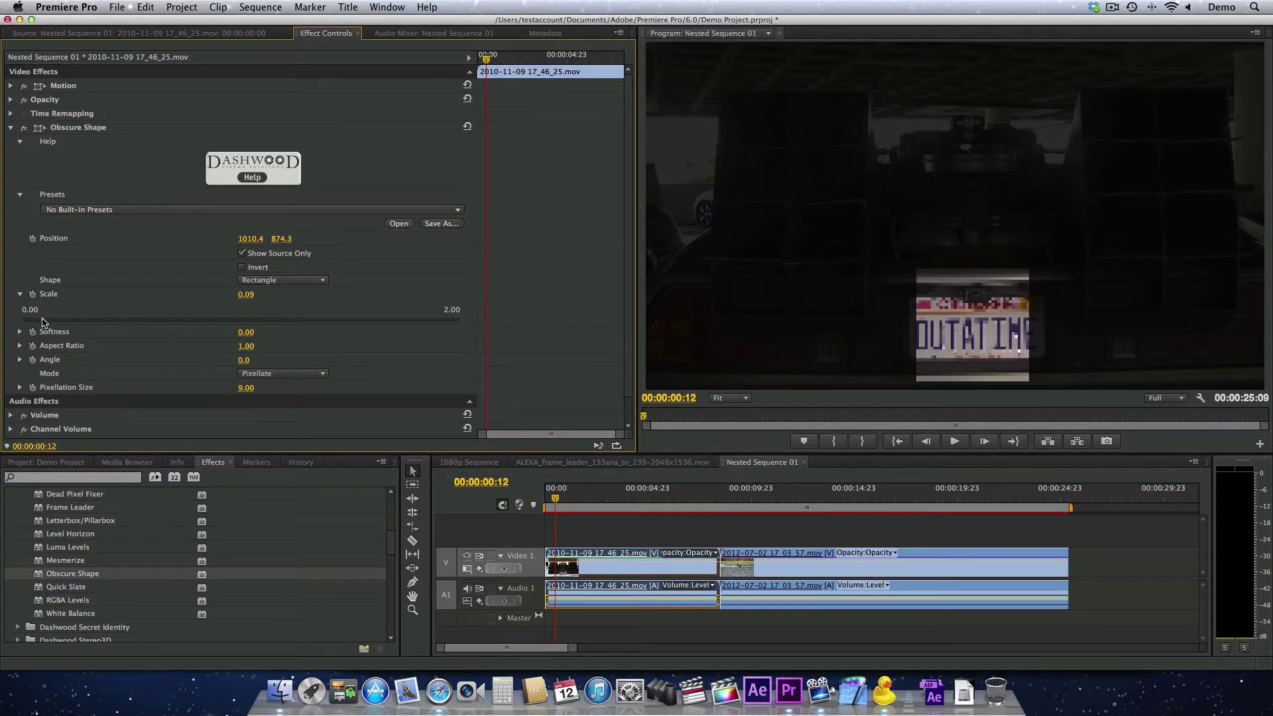
{"action": "left_click_drag", "start_coordinate": [43, 323], "coordinate": [41, 367]}
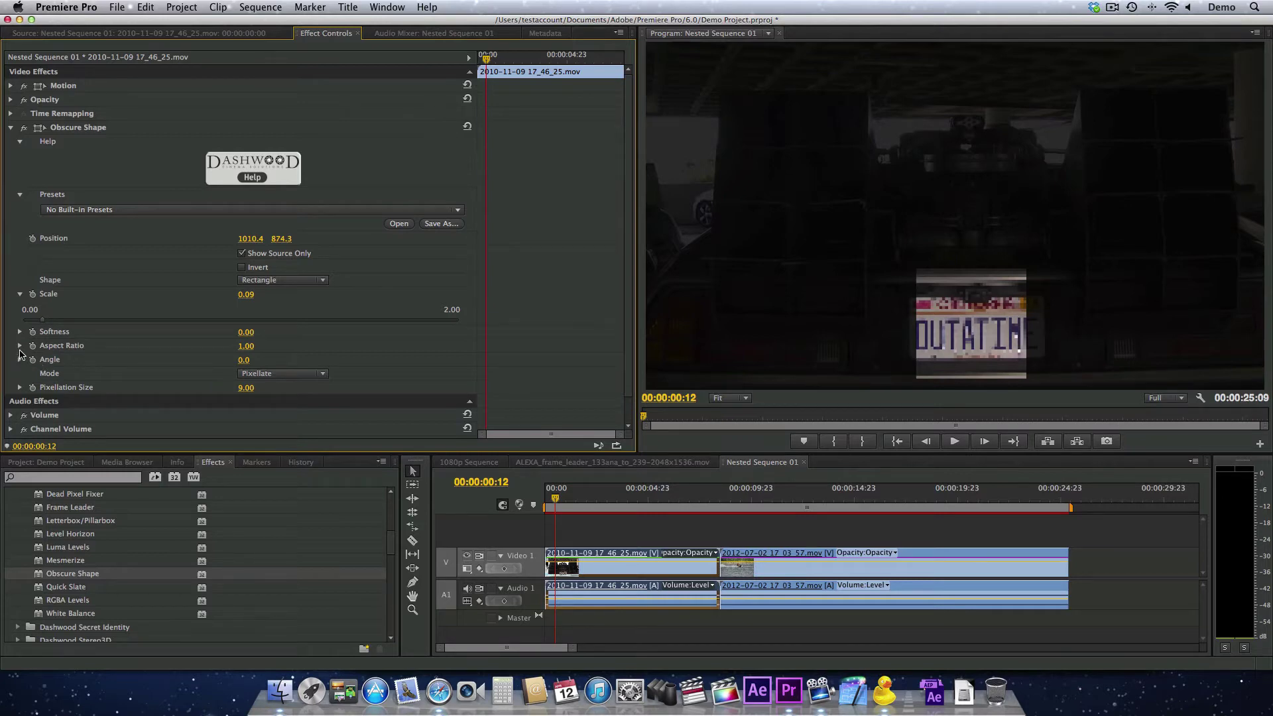
{"action": "left_click", "coordinate": [19, 346]}
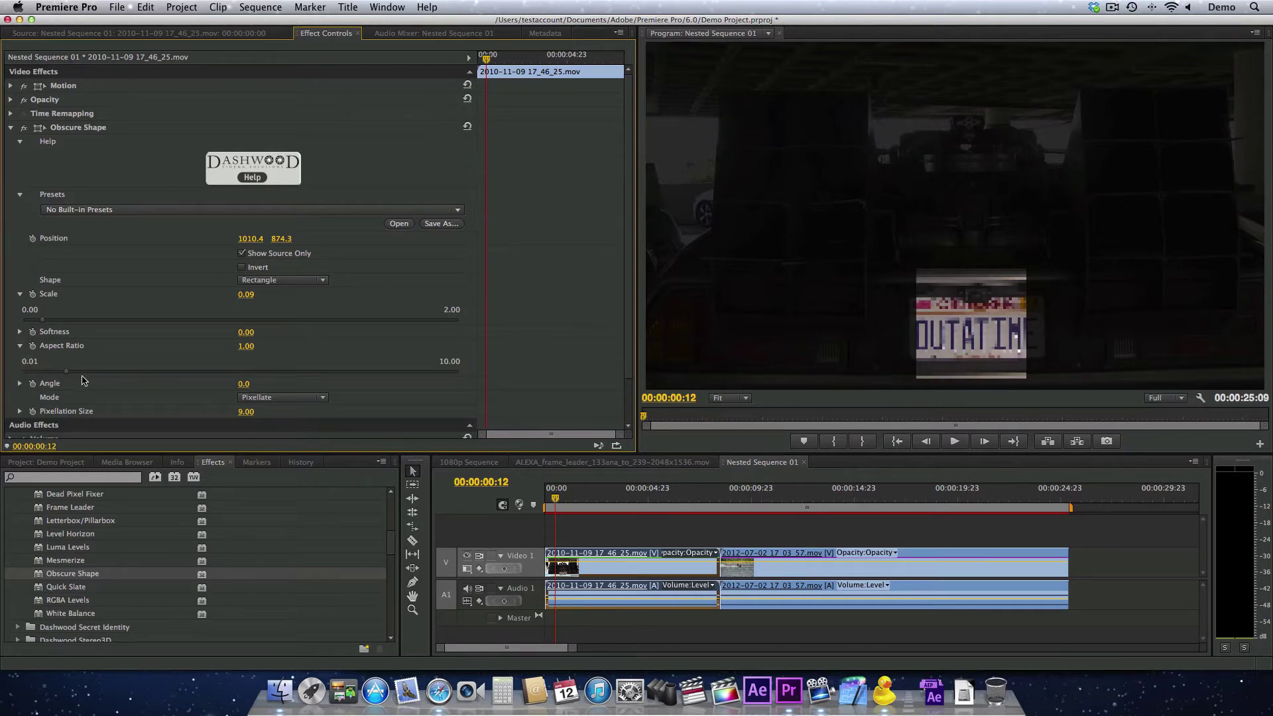
{"action": "left_click_drag", "start_coordinate": [65, 372], "coordinate": [116, 376]}
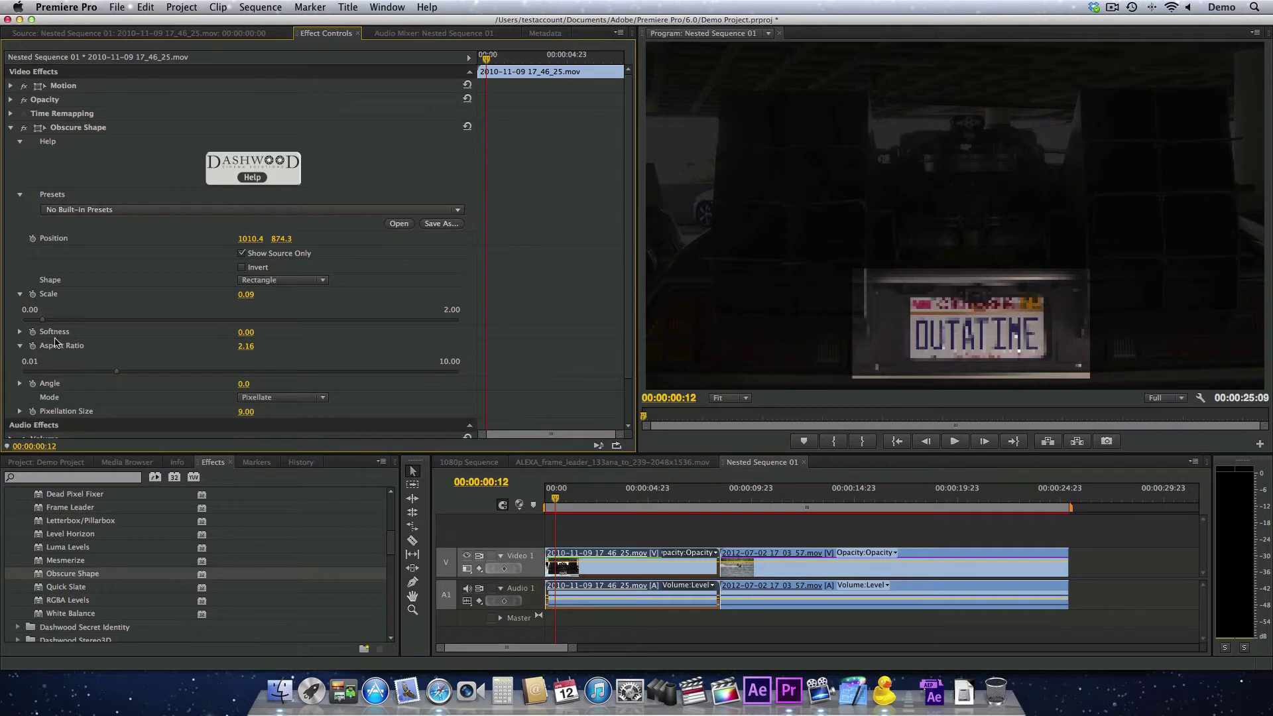
{"action": "left_click_drag", "start_coordinate": [38, 323], "coordinate": [34, 323]}
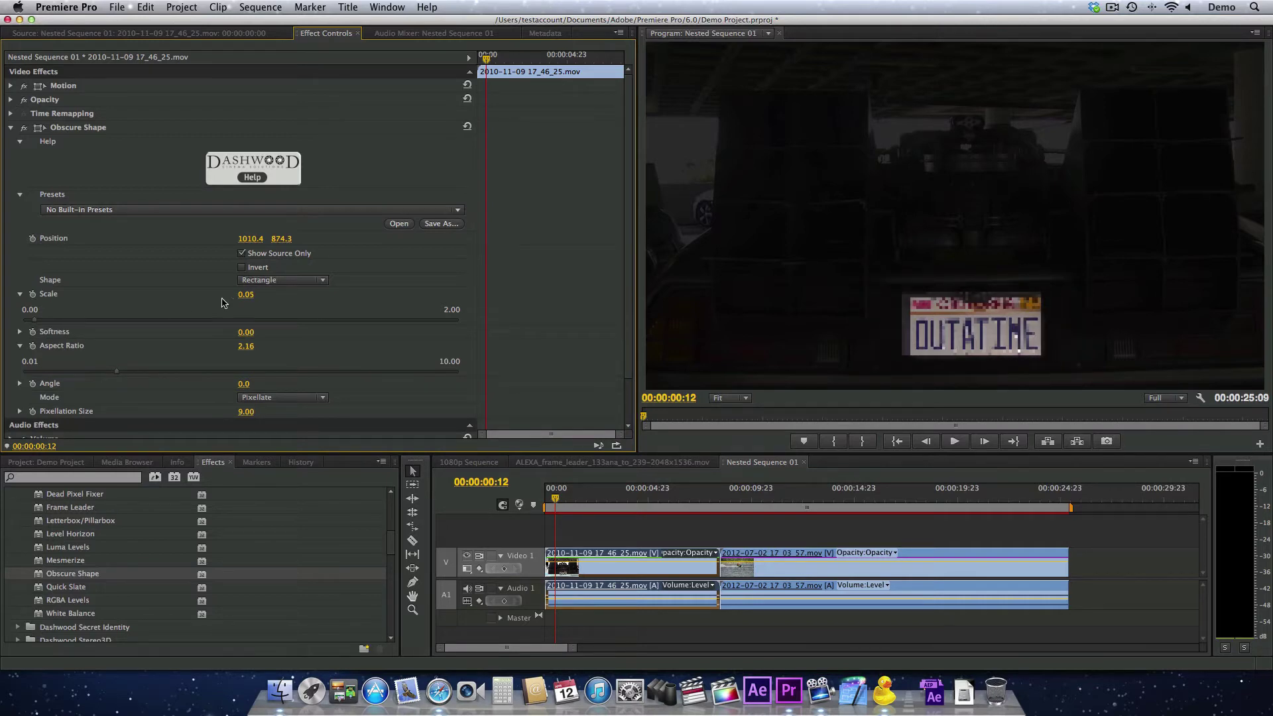
{"action": "left_click", "coordinate": [20, 295]}
Set Angle to 0.0° and switch the mode to Gaussian Blur with Blur Radius 24
{"action": "left_click", "coordinate": [20, 323]}
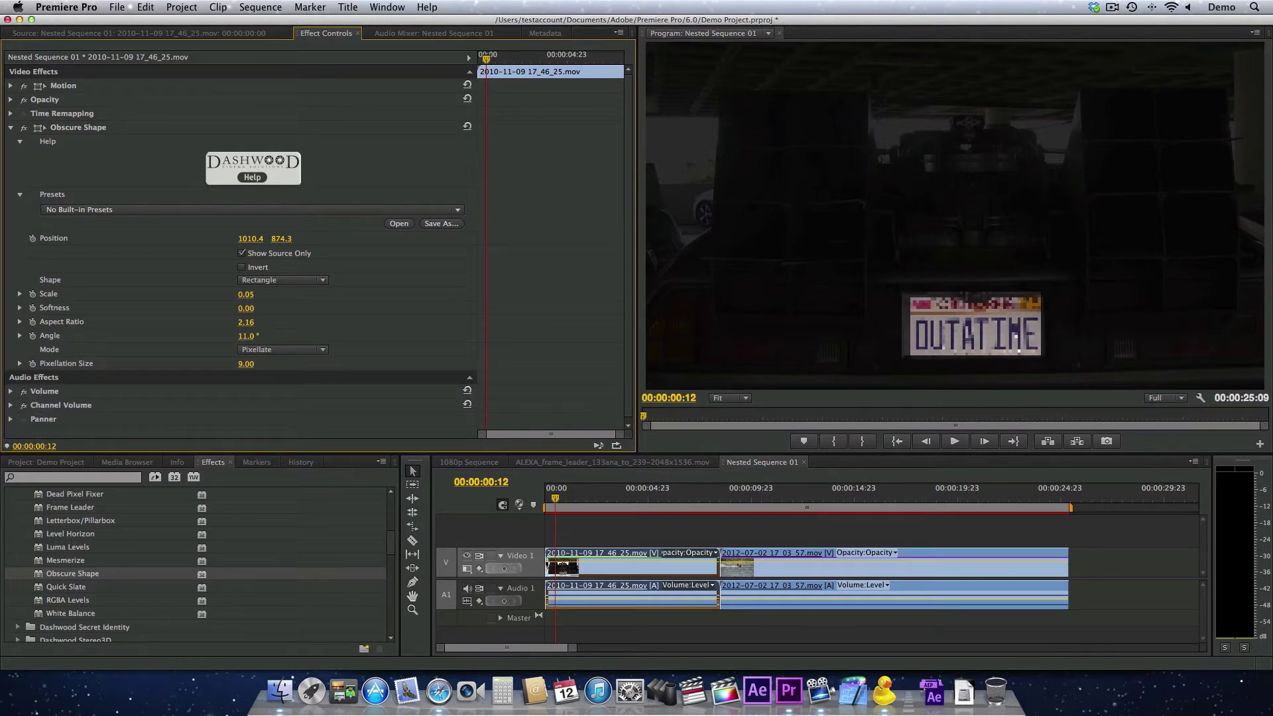
{"action": "left_click_drag", "start_coordinate": [246, 336], "coordinate": [239, 336]}
{"action": "left_click", "coordinate": [285, 351]}
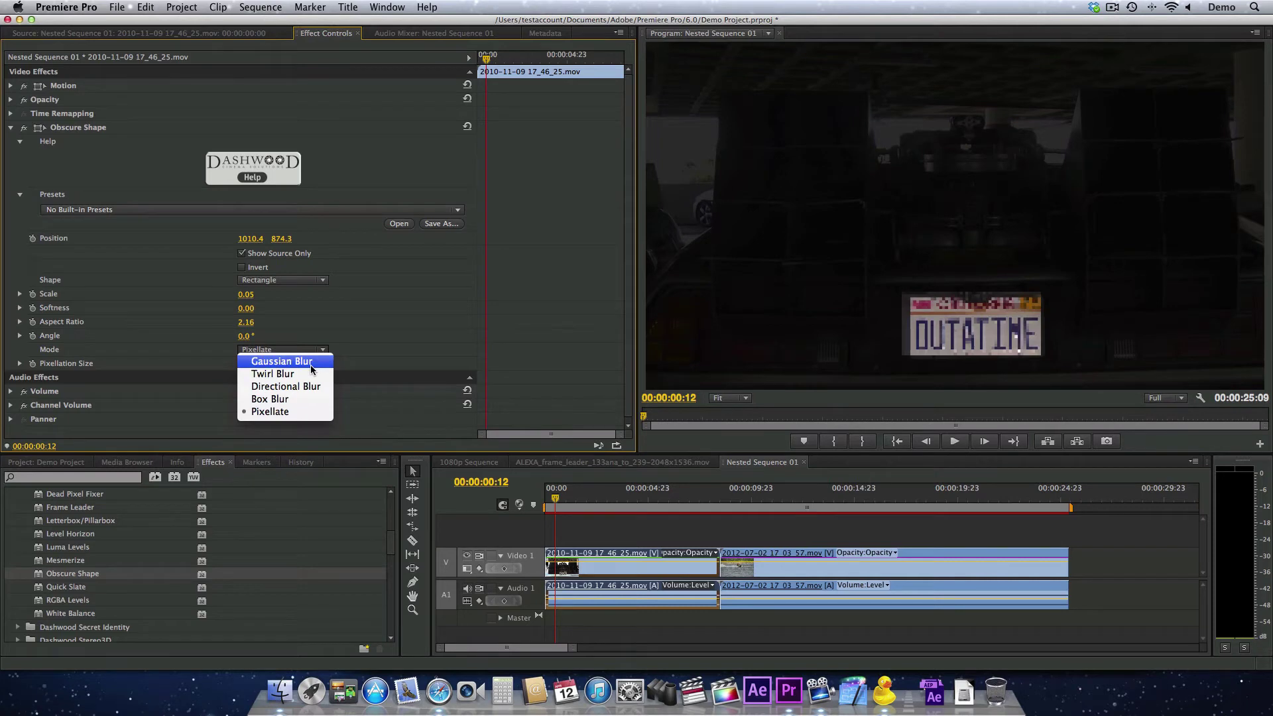
{"action": "left_click", "coordinate": [312, 368]}
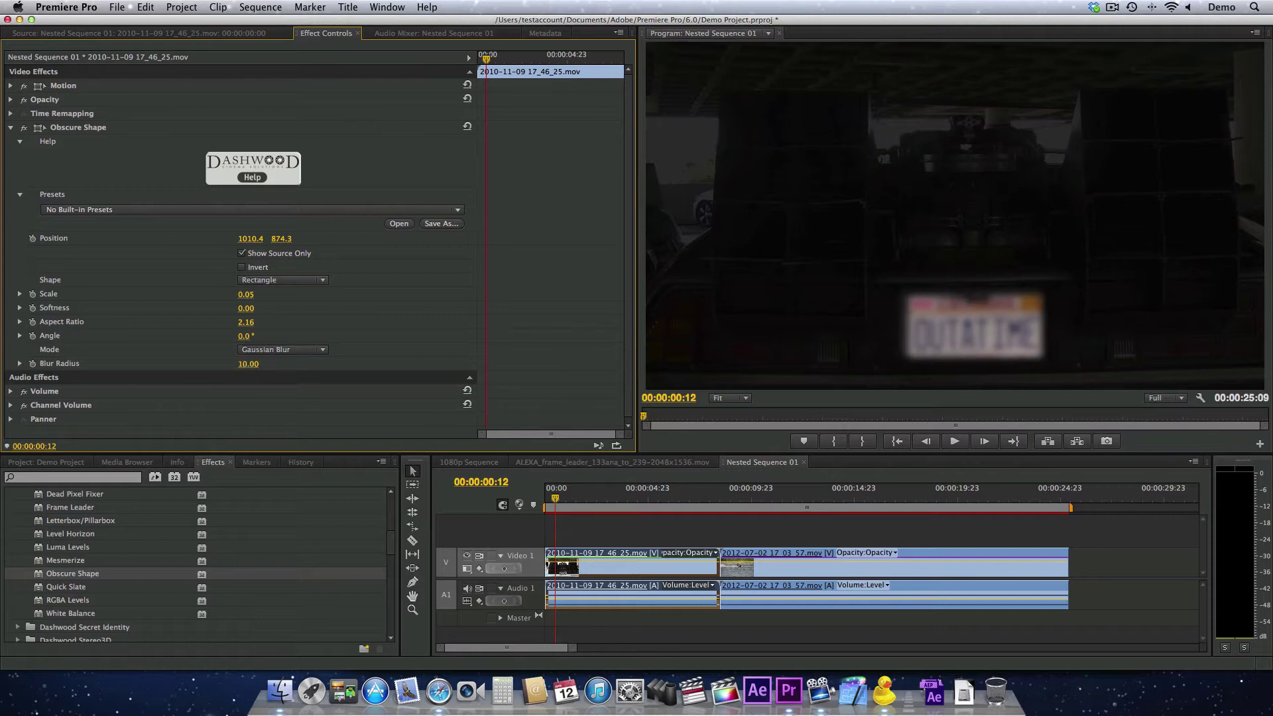
{"action": "left_click_drag", "start_coordinate": [246, 364], "coordinate": [259, 364]}
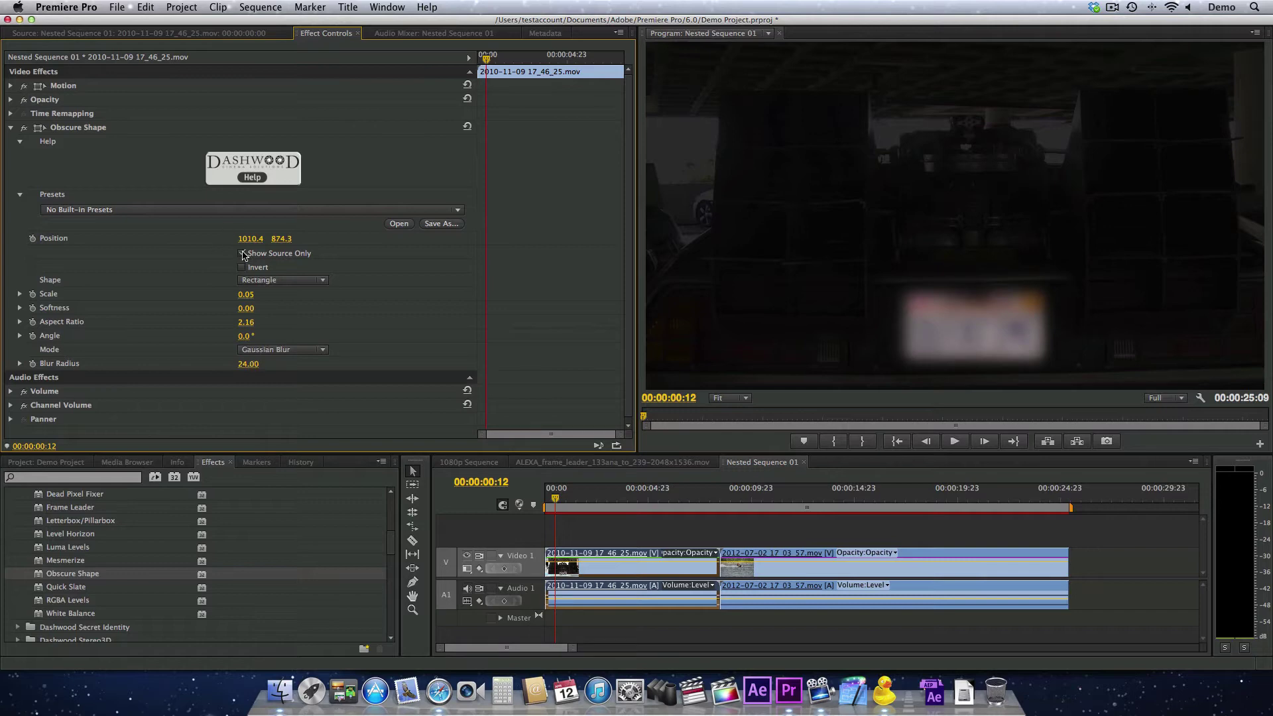
Turn off Show Source Only, set Scale 0.08 and Softness 30, testing Invert on and off
{"action": "left_click", "coordinate": [242, 255]}
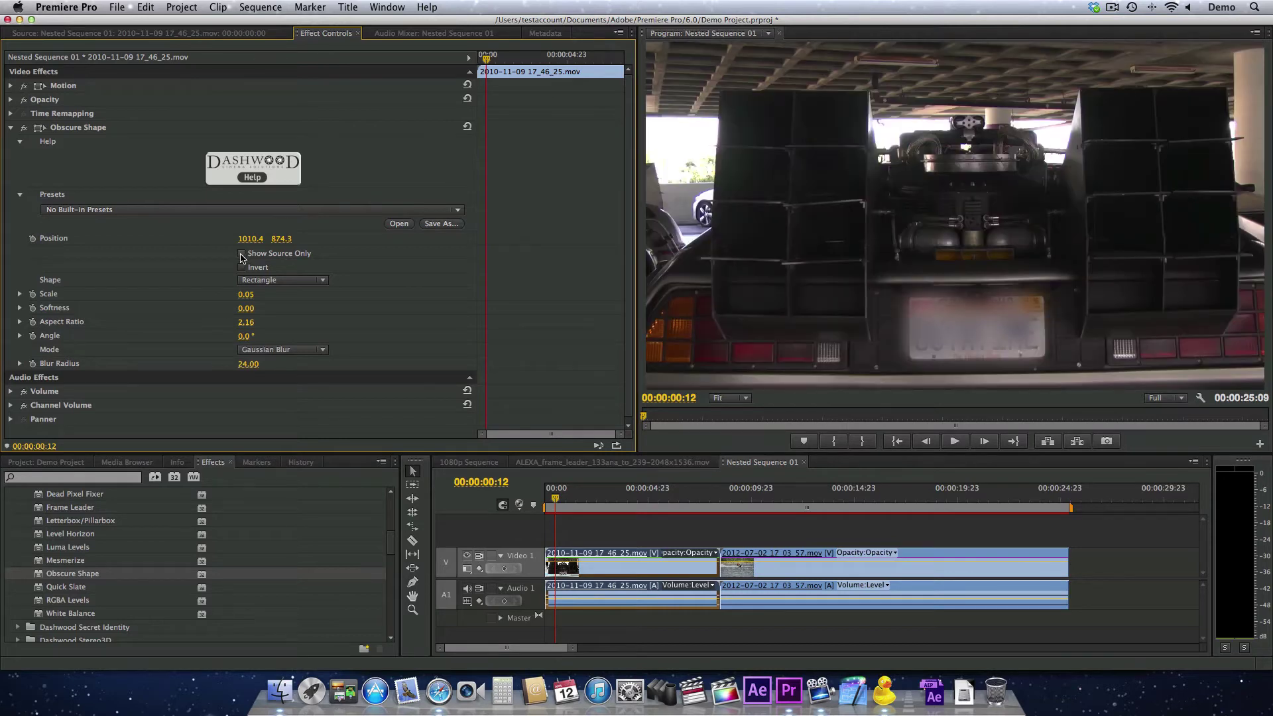
{"action": "left_click", "coordinate": [20, 294]}
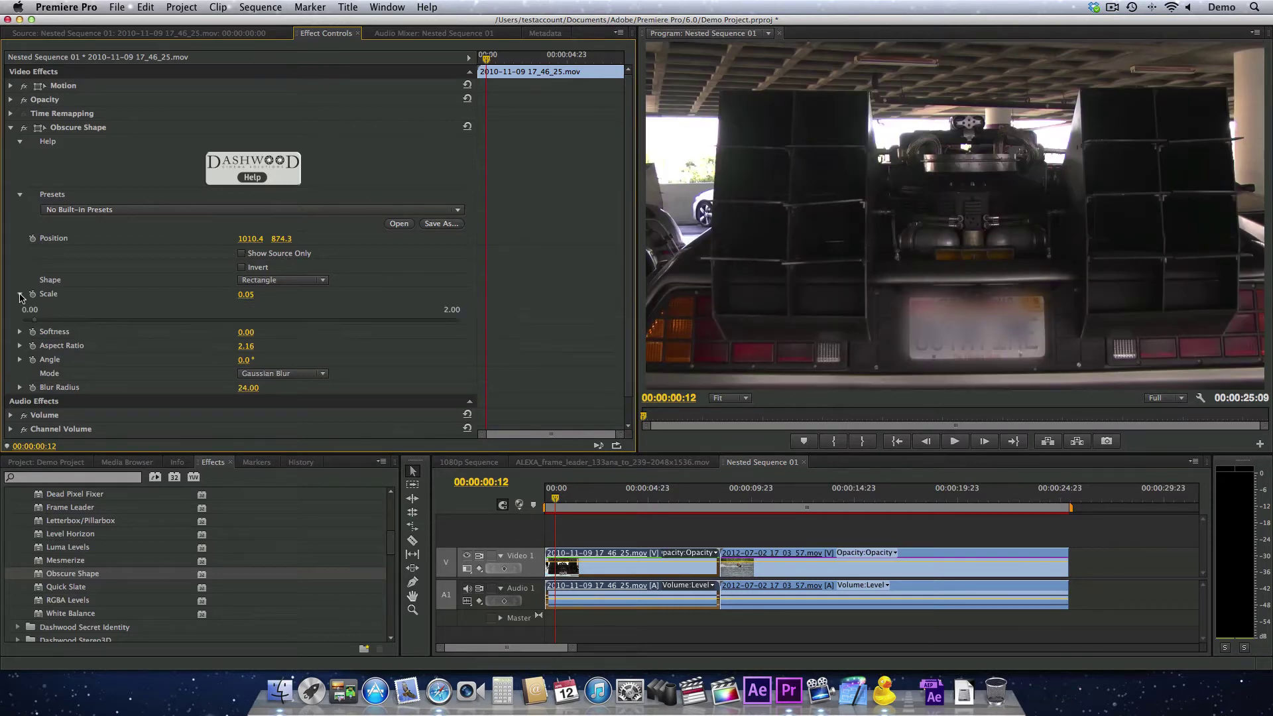
{"action": "left_click", "coordinate": [40, 319]}
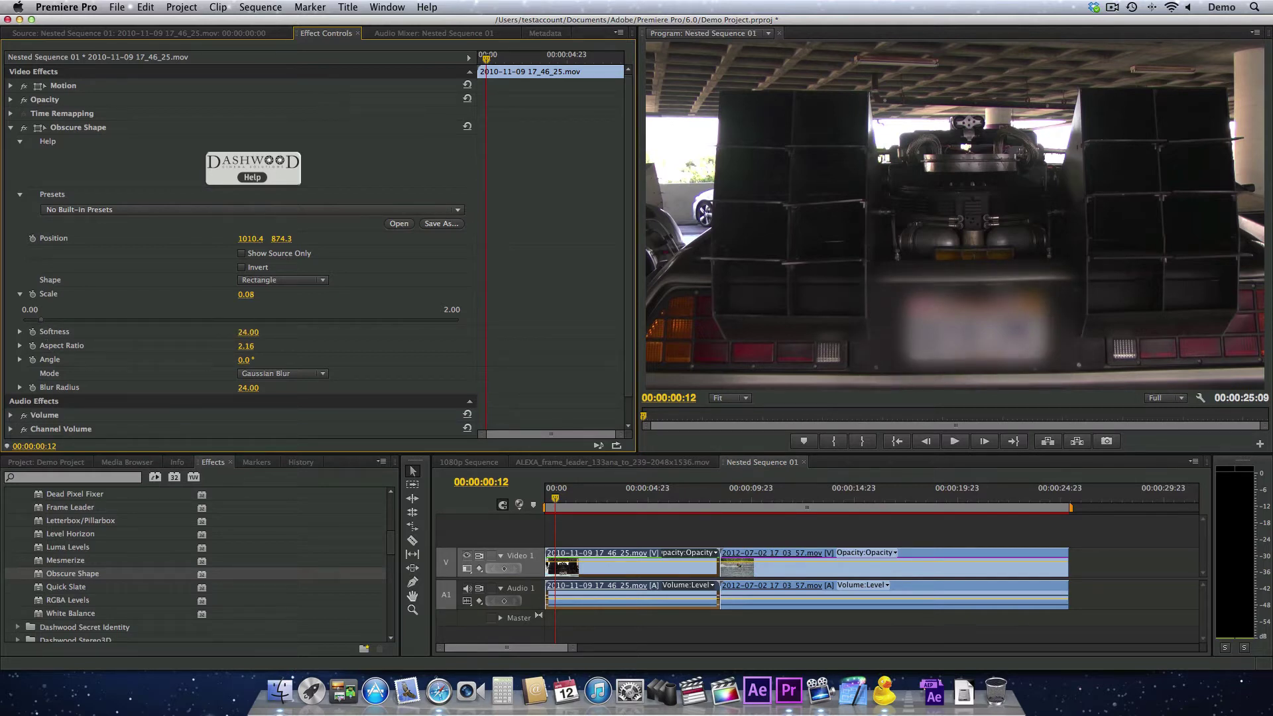
{"action": "left_click_drag", "start_coordinate": [248, 332], "coordinate": [240, 292]}
{"action": "left_click", "coordinate": [242, 268]}
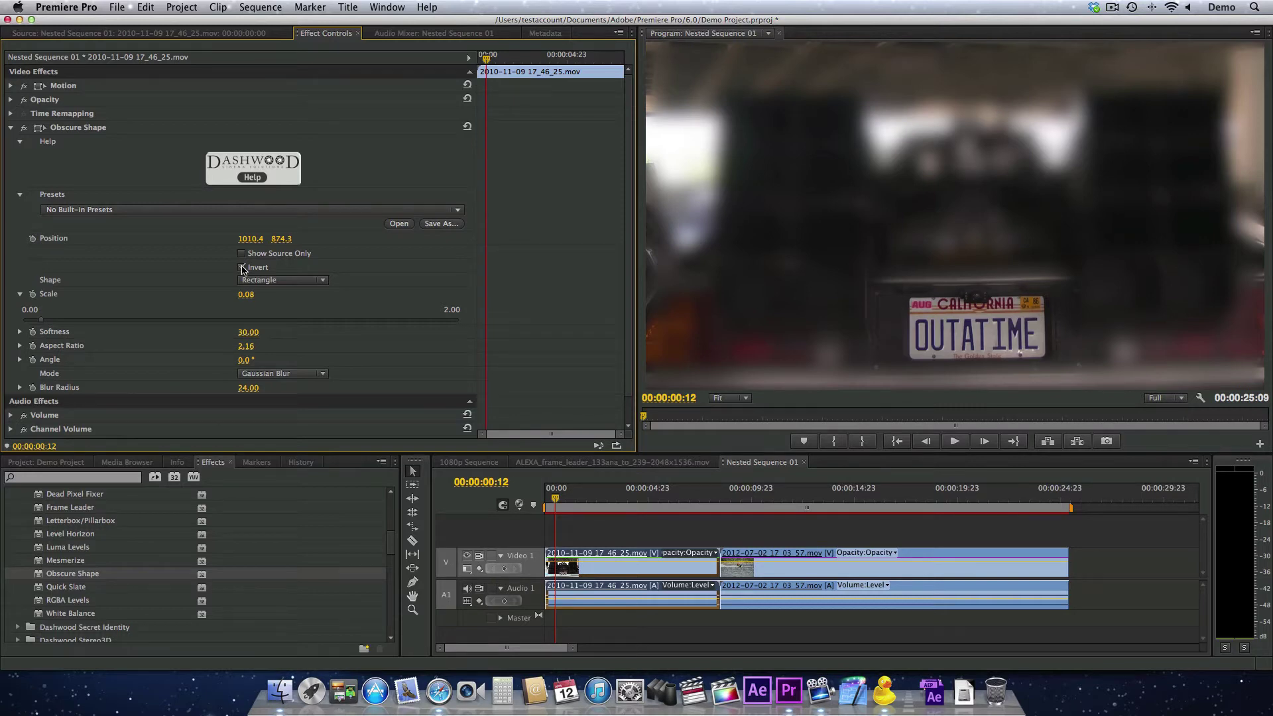
{"action": "left_click", "coordinate": [241, 268]}
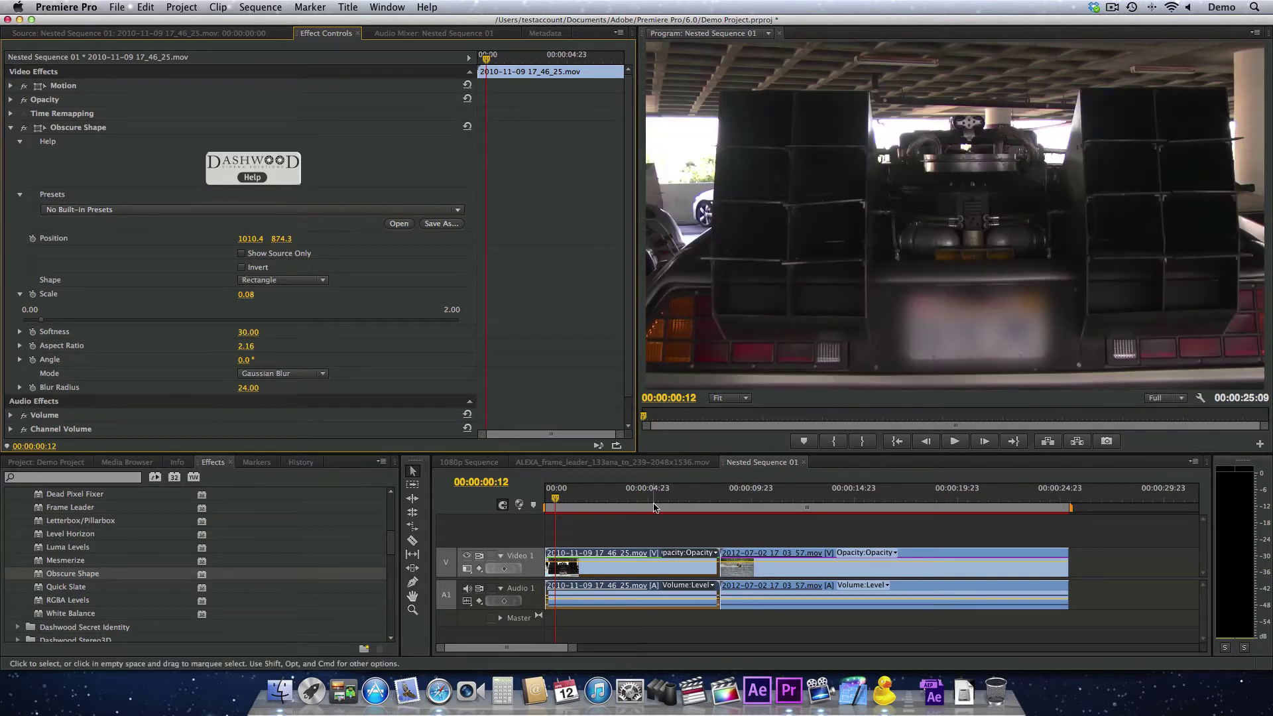
{"action": "left_click", "coordinate": [574, 497]}
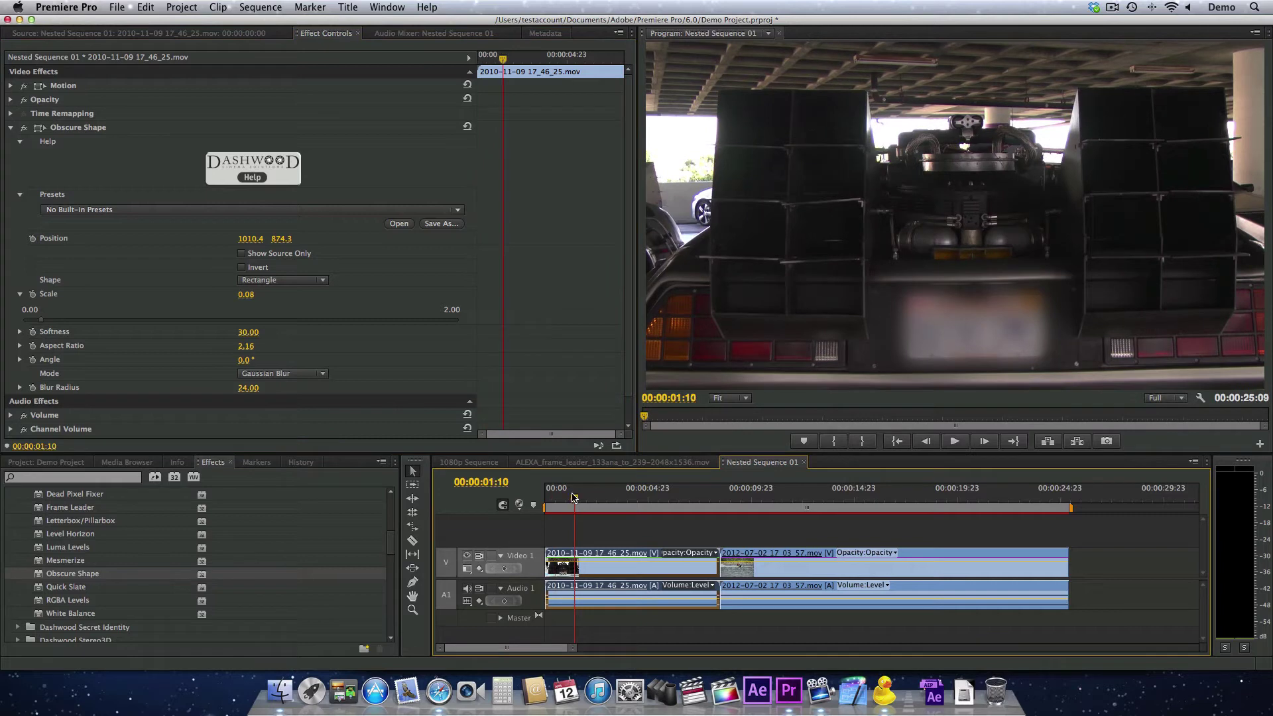
Select the jet-ski clip with the playhead at 00:00:08:12
{"action": "mouse_move", "coordinate": [577, 497]}
{"action": "left_mouse_down"}
{"action": "mouse_move", "coordinate": [599, 498]}
{"action": "mouse_move", "coordinate": [565, 496]}
{"action": "left_mouse_up"}
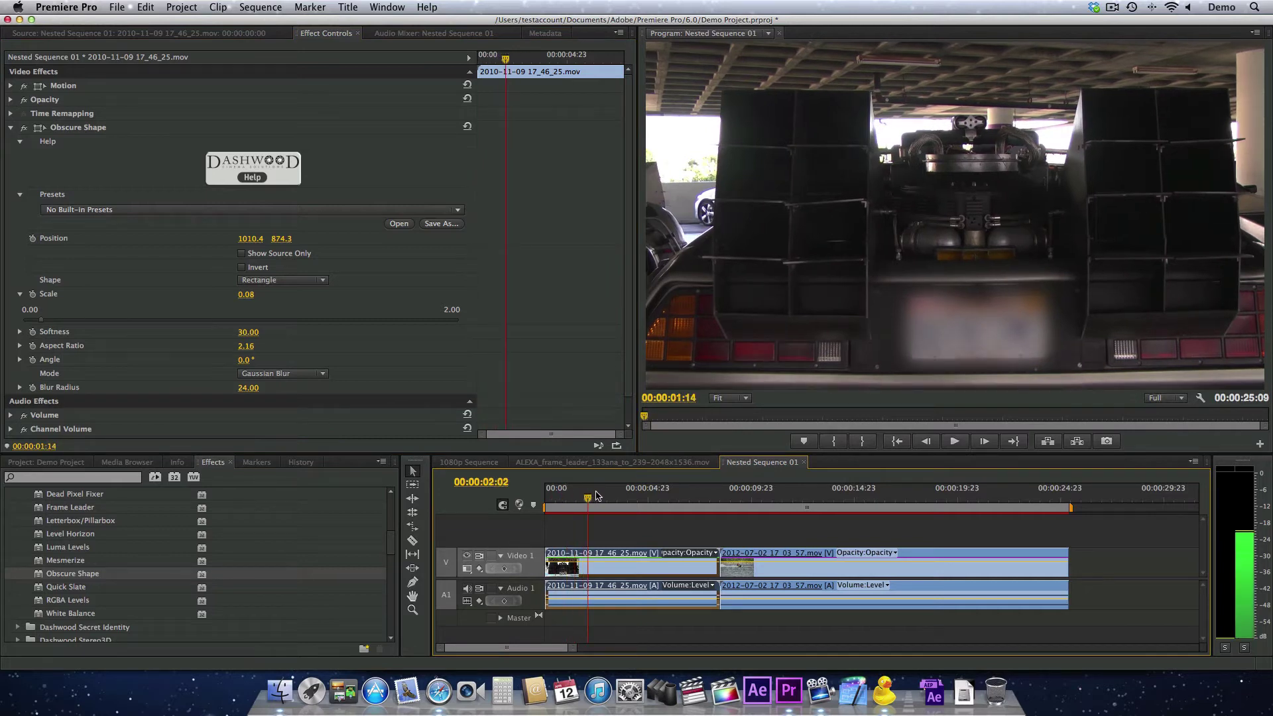
{"action": "left_click_drag", "start_coordinate": [600, 497], "coordinate": [722, 499]}
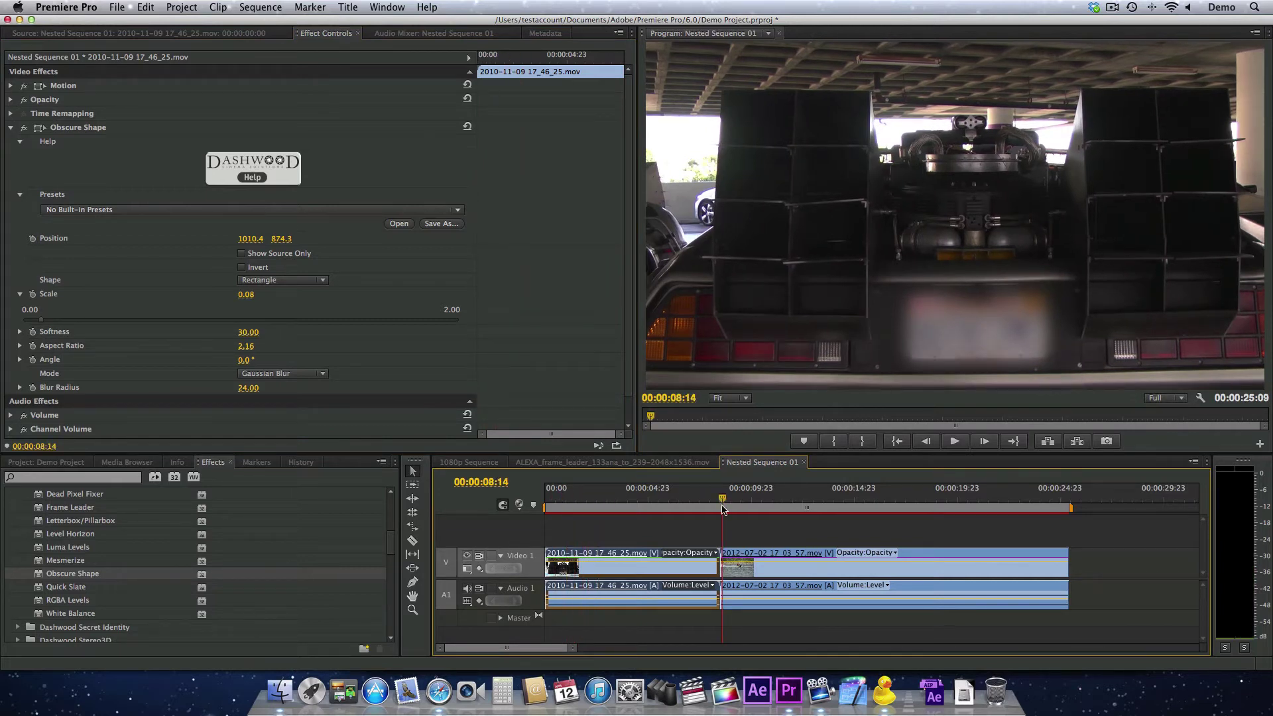
{"action": "left_click", "coordinate": [734, 574]}
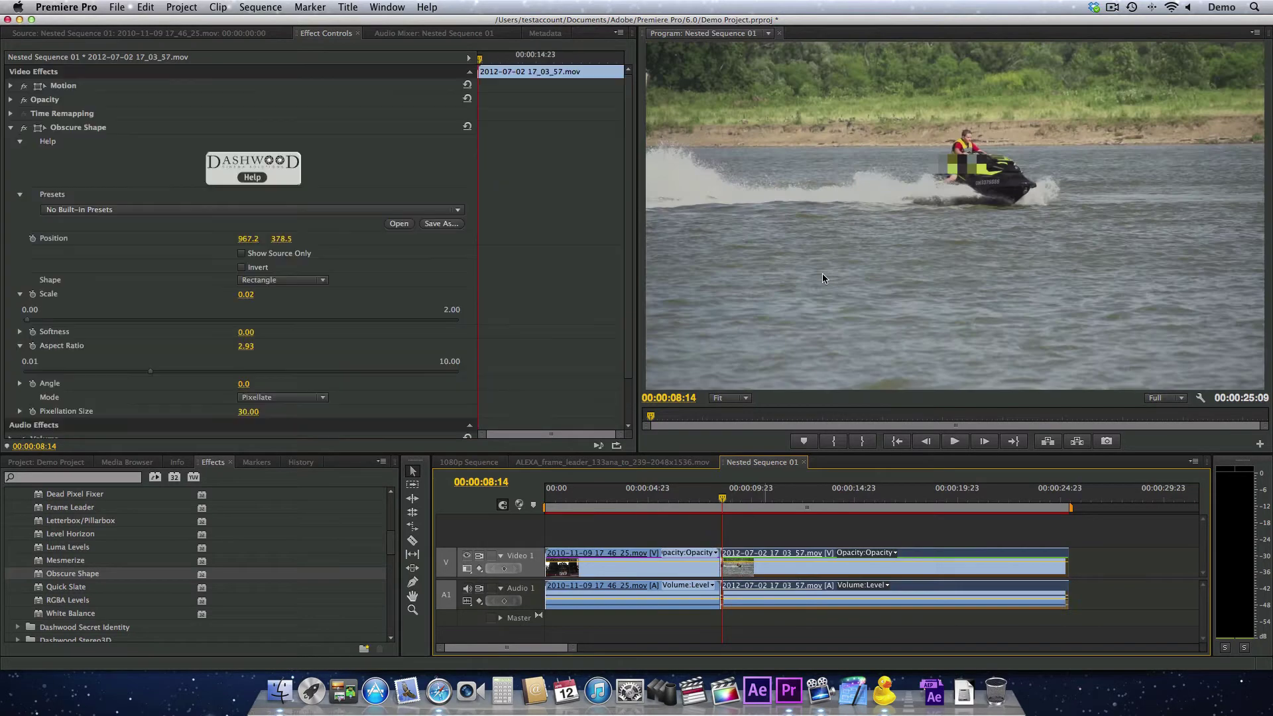
{"action": "left_click", "coordinate": [723, 497]}
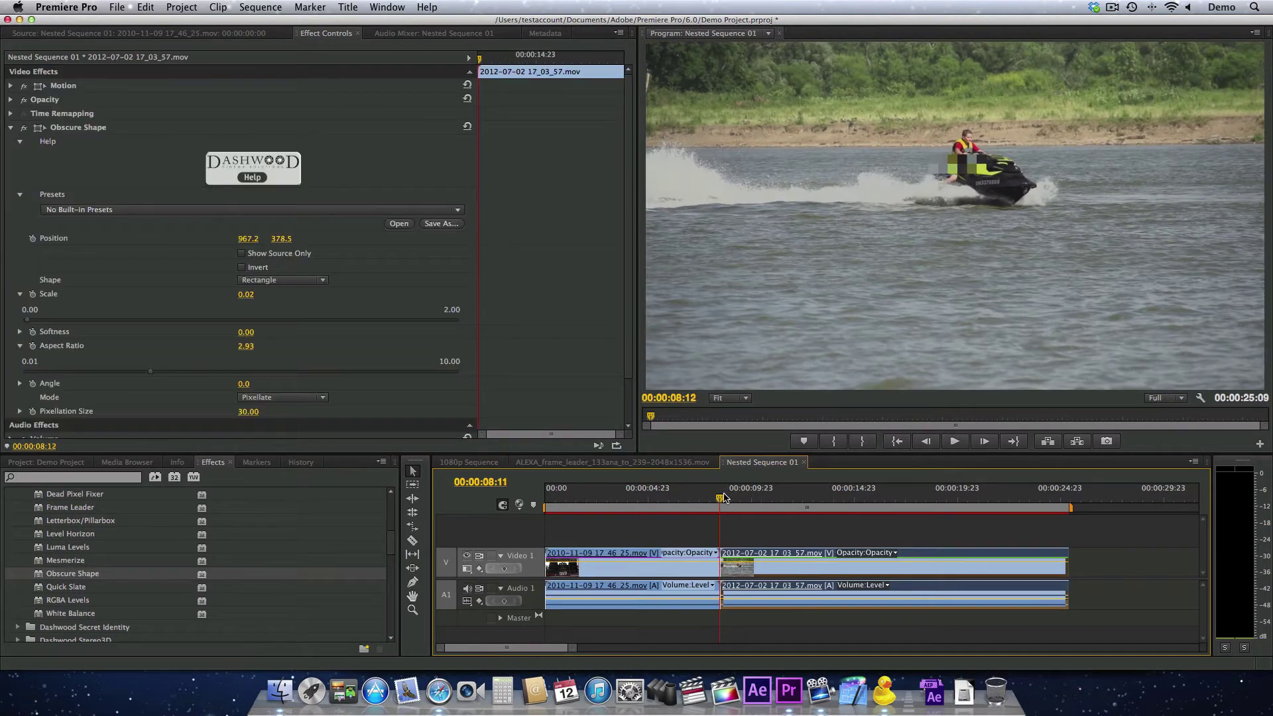
{"action": "left_click_drag", "start_coordinate": [728, 497], "coordinate": [725, 497]}
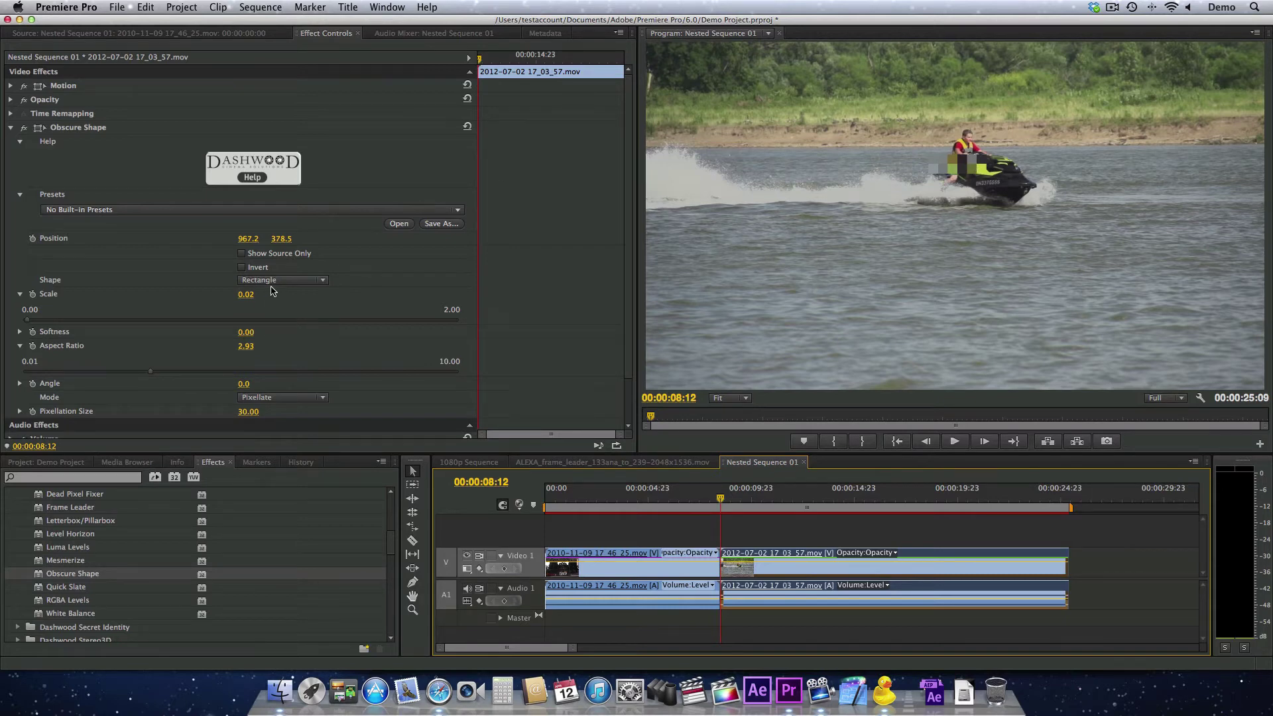
Set the jet-ski clip's Obscure Shape mode to Twirl Blur and Scale to 0.01
{"action": "left_click", "coordinate": [281, 398]}
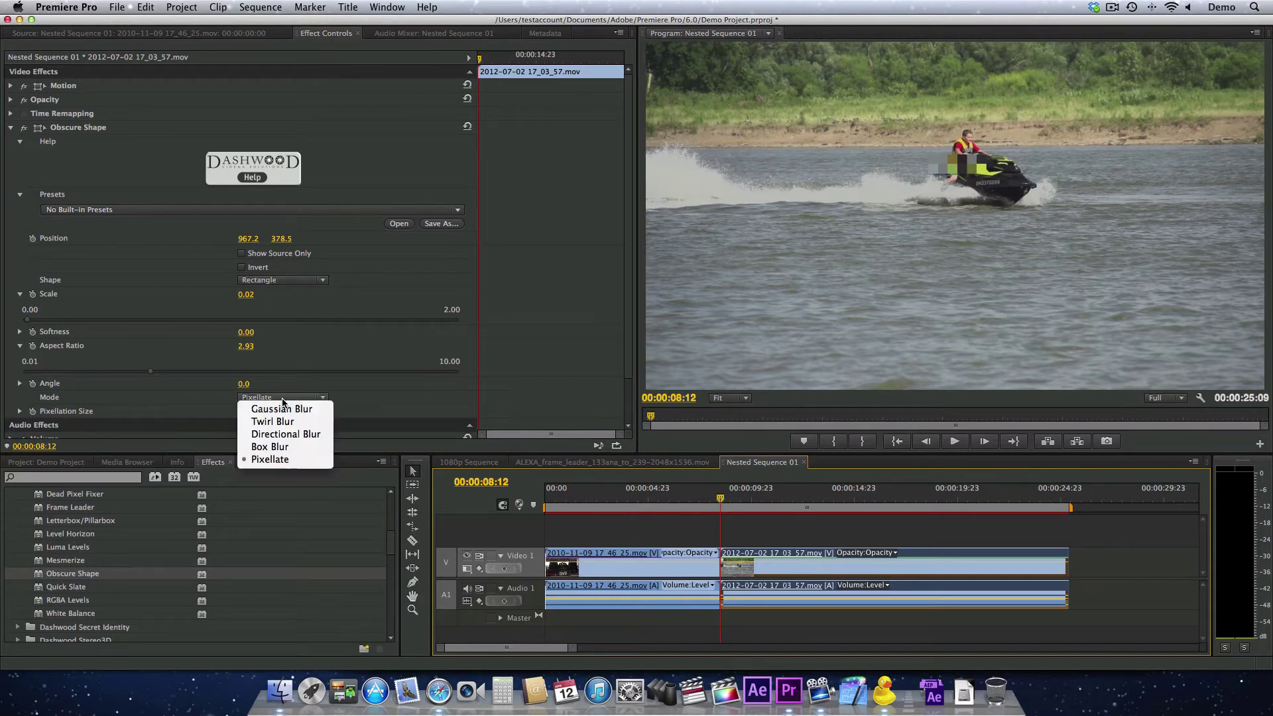
{"action": "left_click", "coordinate": [298, 422]}
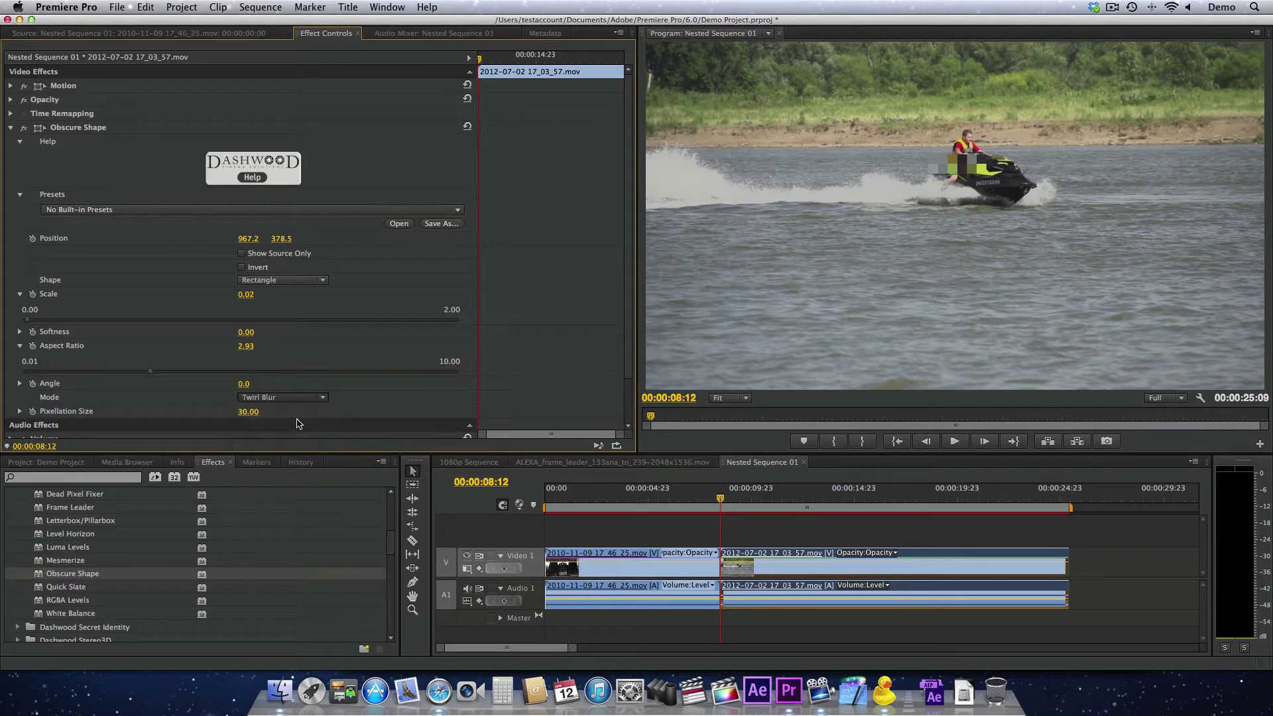
{"action": "left_click", "coordinate": [287, 399]}
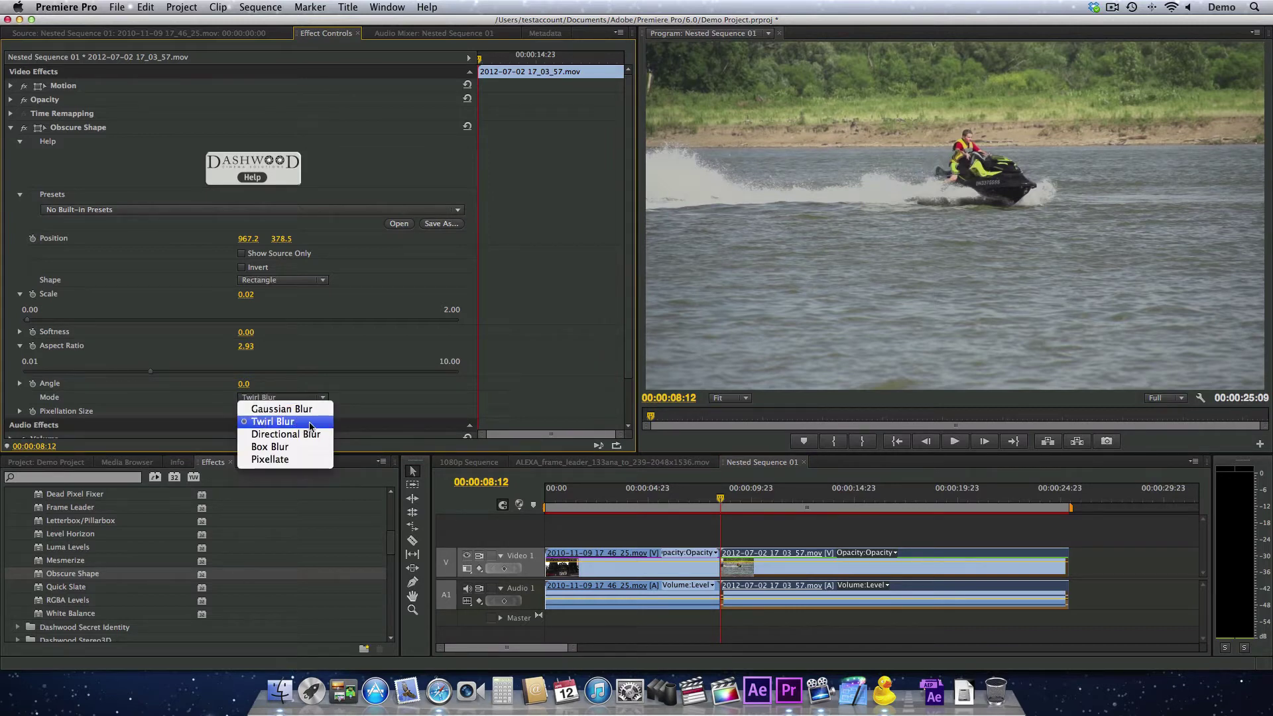
{"action": "left_click", "coordinate": [349, 398]}
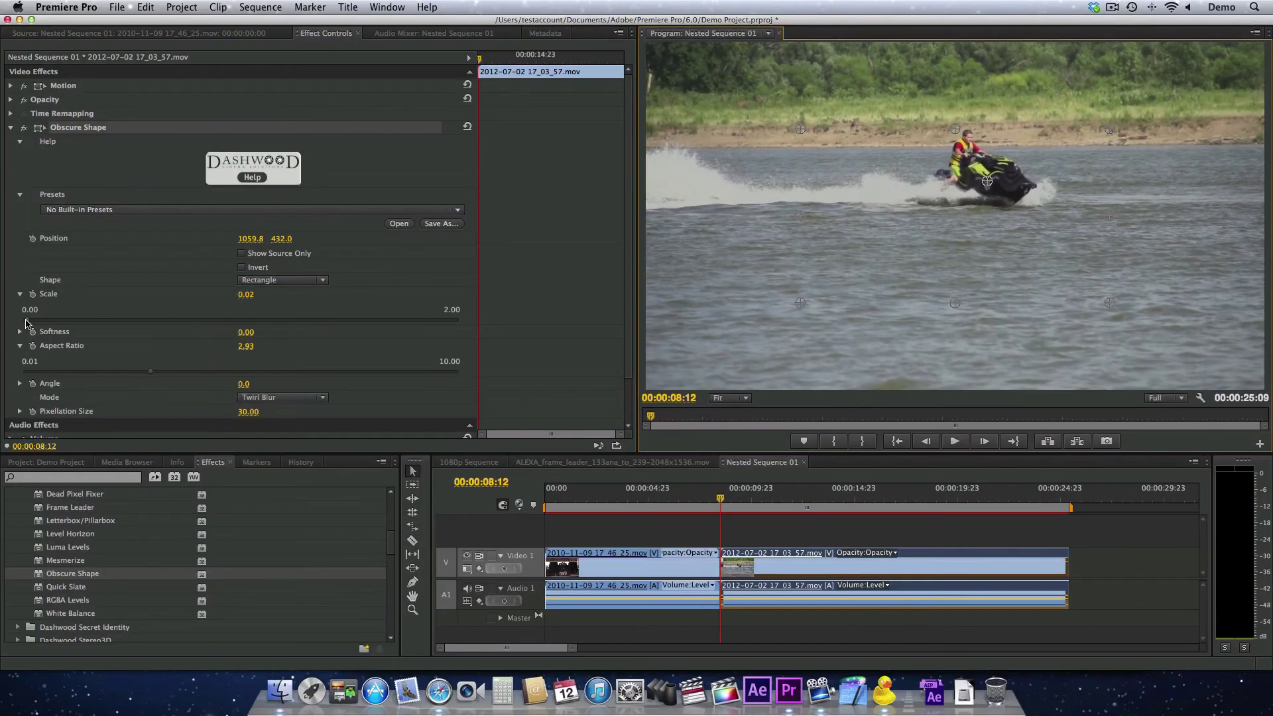
{"action": "left_click", "coordinate": [26, 322]}
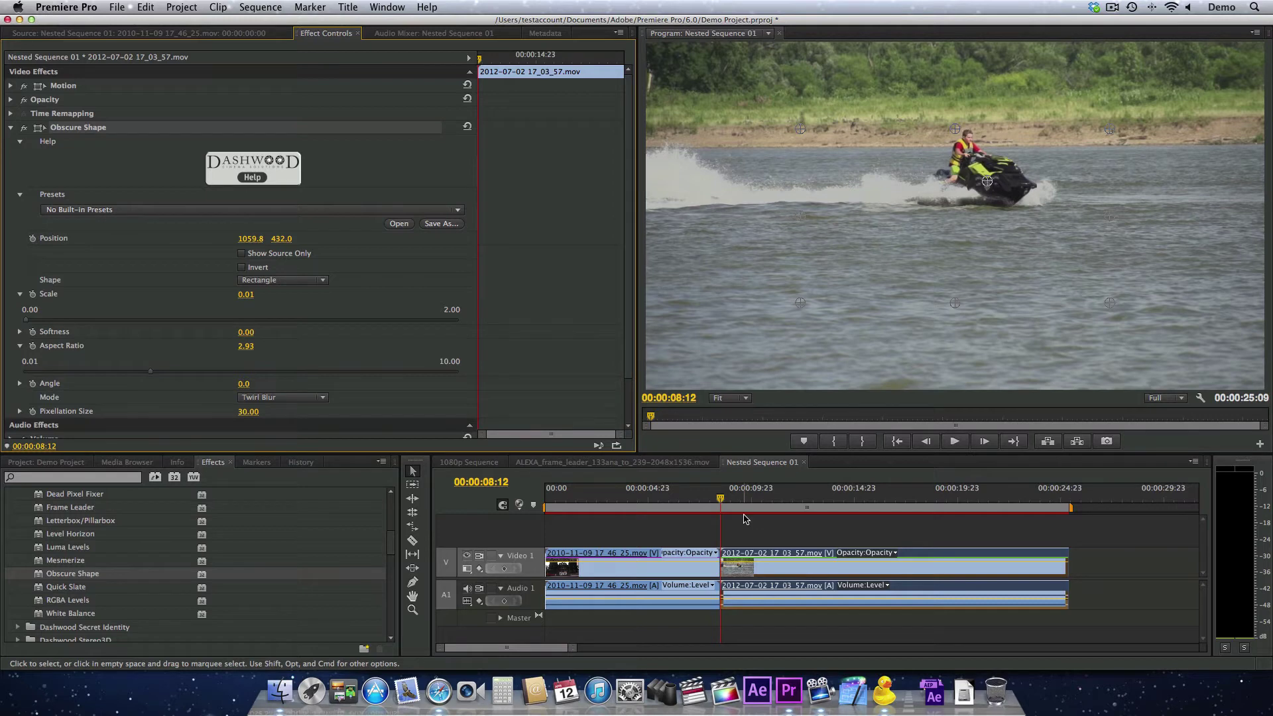
Check frames through the jet-ski clip and settle on 00:00:08:15 with the jet ski mid-frame
{"action": "left_click", "coordinate": [763, 500]}
{"action": "left_click", "coordinate": [829, 501]}
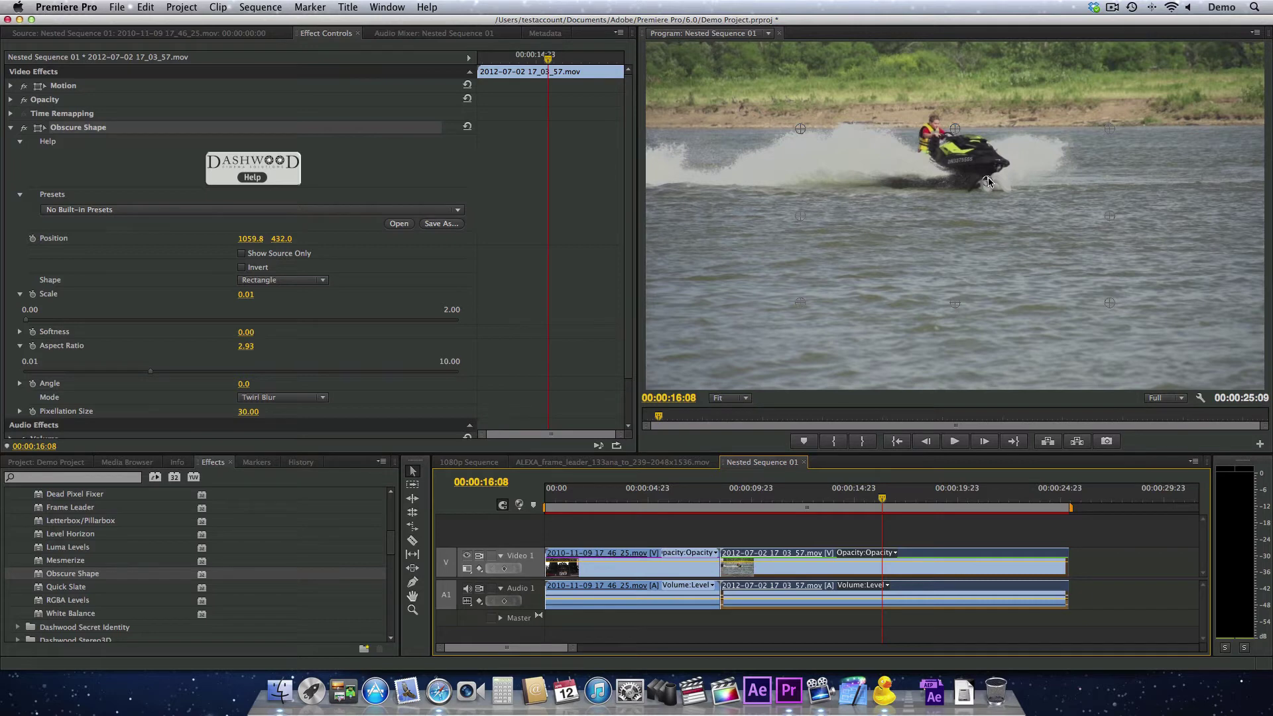
{"action": "left_click", "coordinate": [725, 496]}
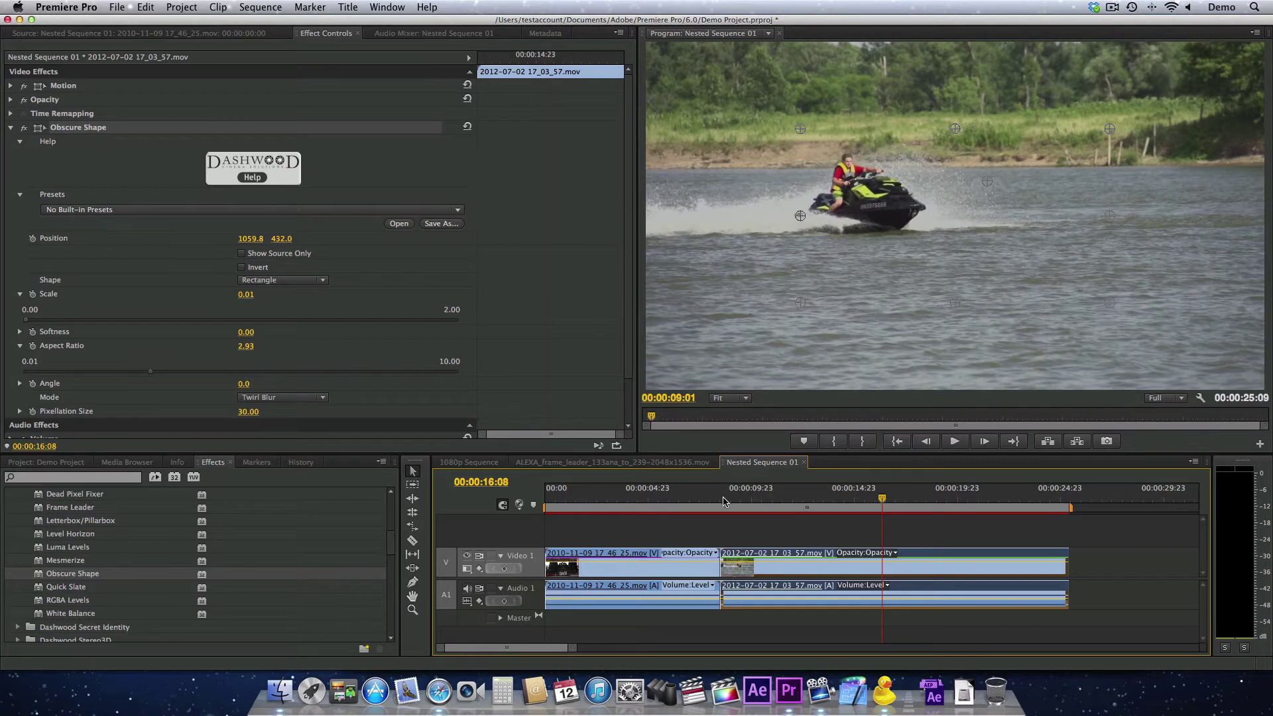
{"action": "left_click", "coordinate": [723, 498]}
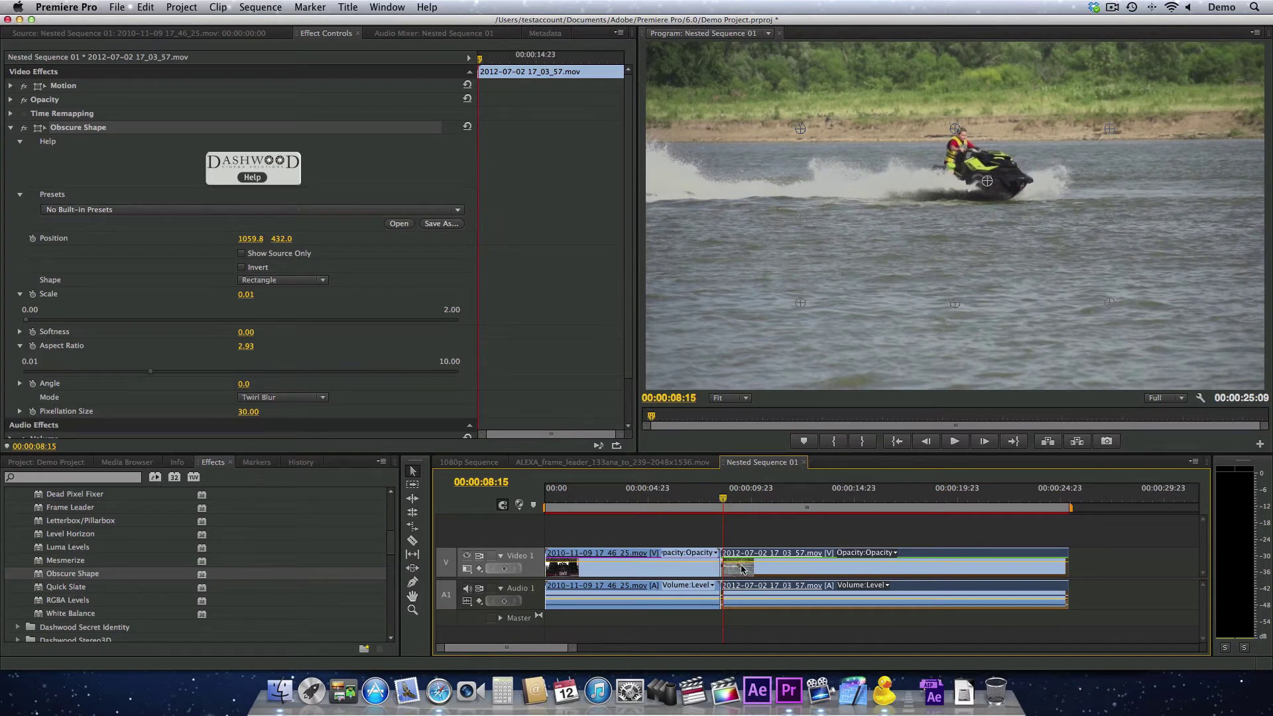
{"action": "left_click", "coordinate": [118, 7]}
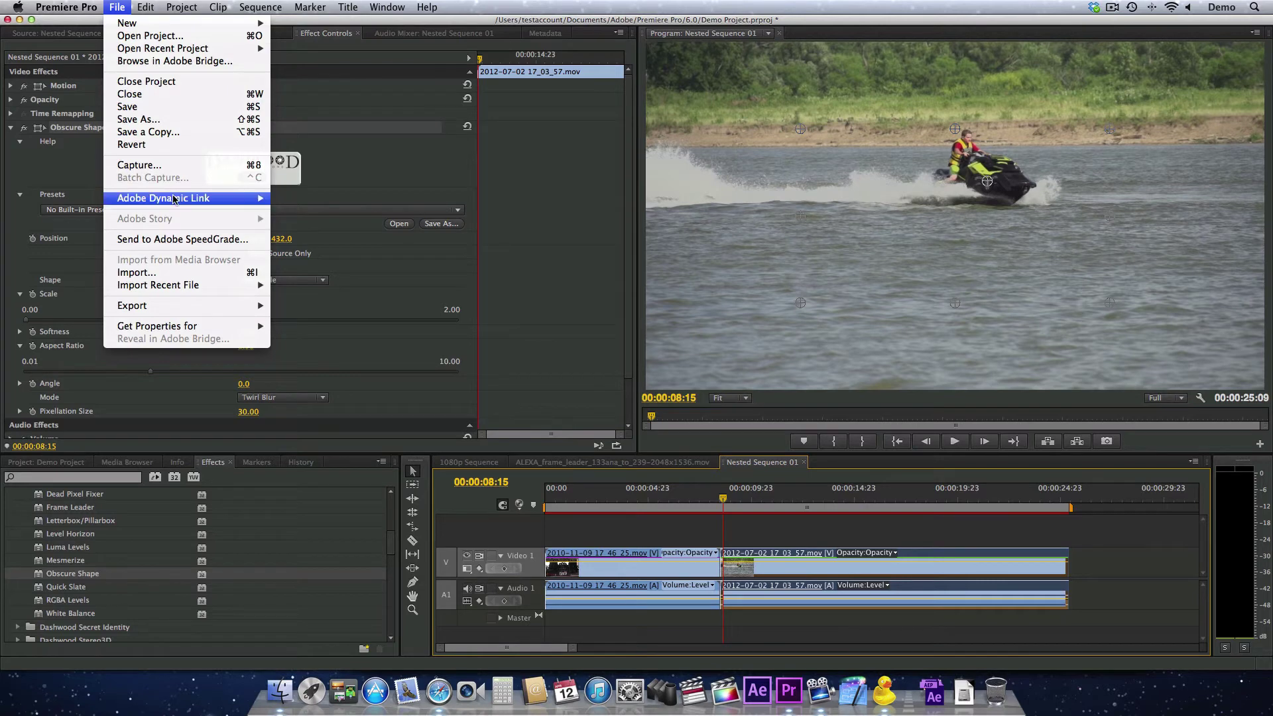
Replace the jet-ski clip via File > Adobe Dynamic Link > Replace with After Effects Composition
{"action": "mouse_move", "coordinate": [173, 201]}
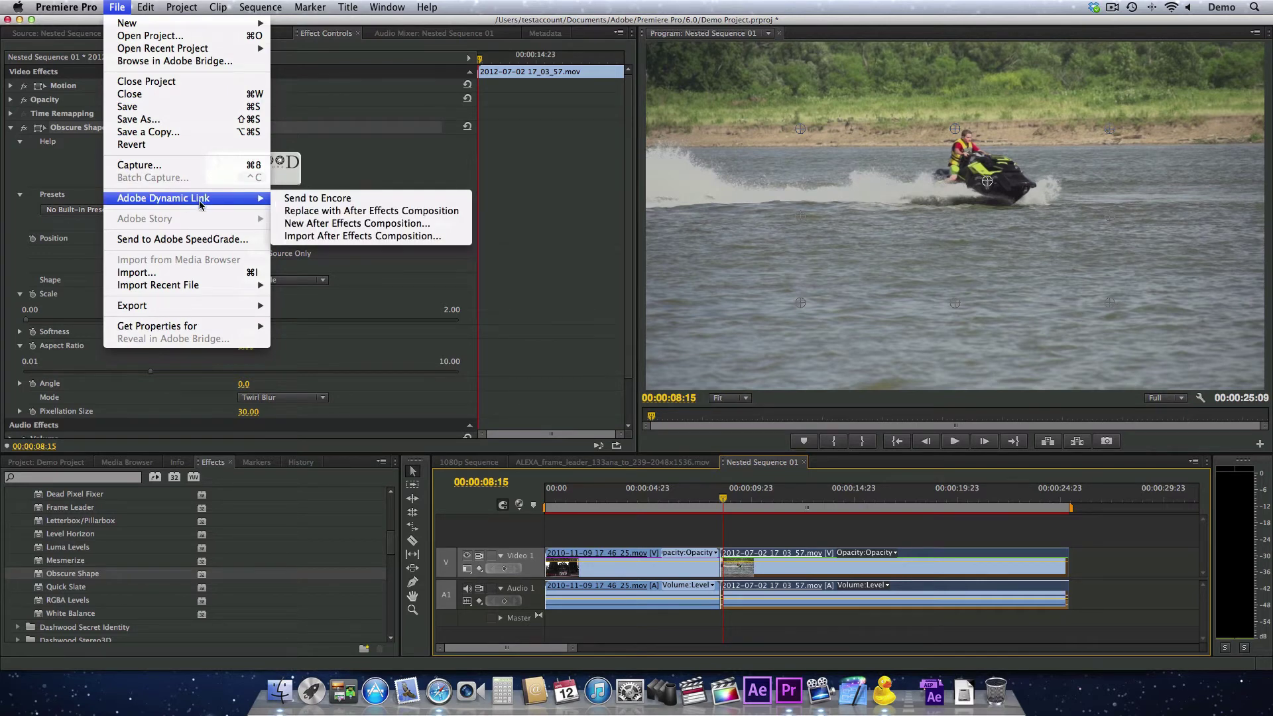
{"action": "left_click", "coordinate": [458, 211]}
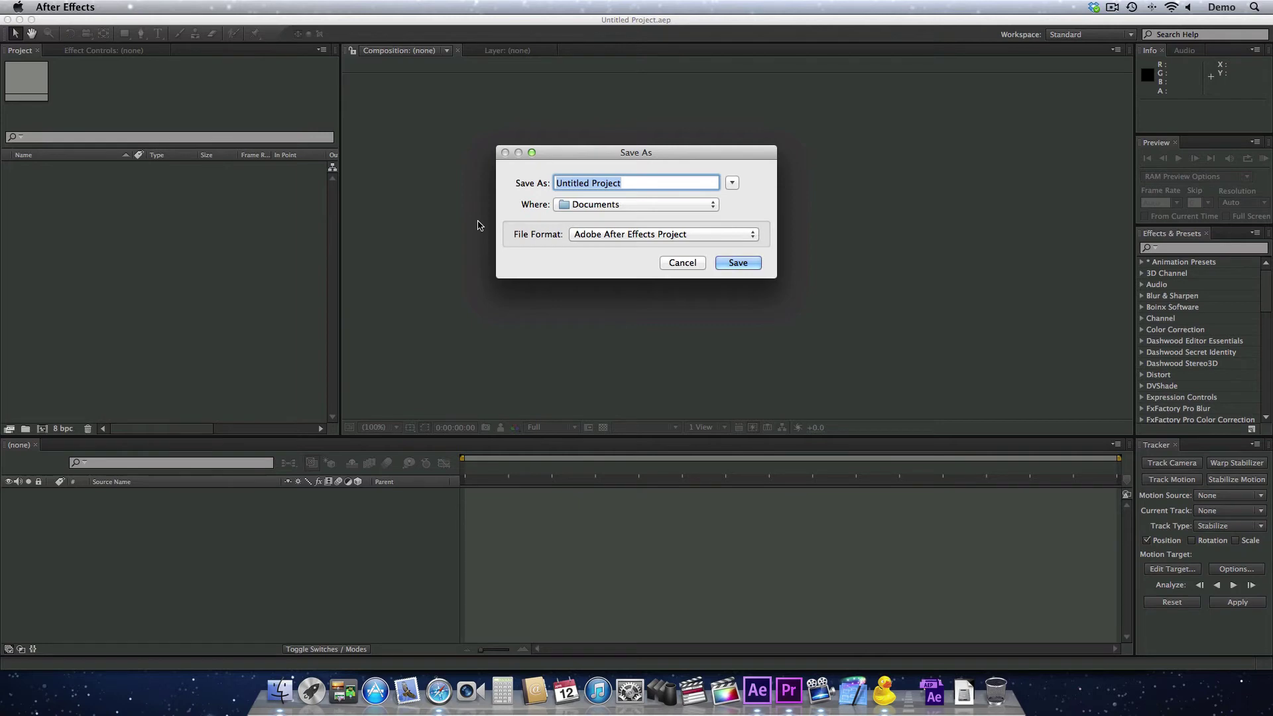
Save the new After Effects project as 'License Plate Obscure'
{"action": "type", "text": "License Plate Obscure"}
{"action": "key", "text": "Return"}
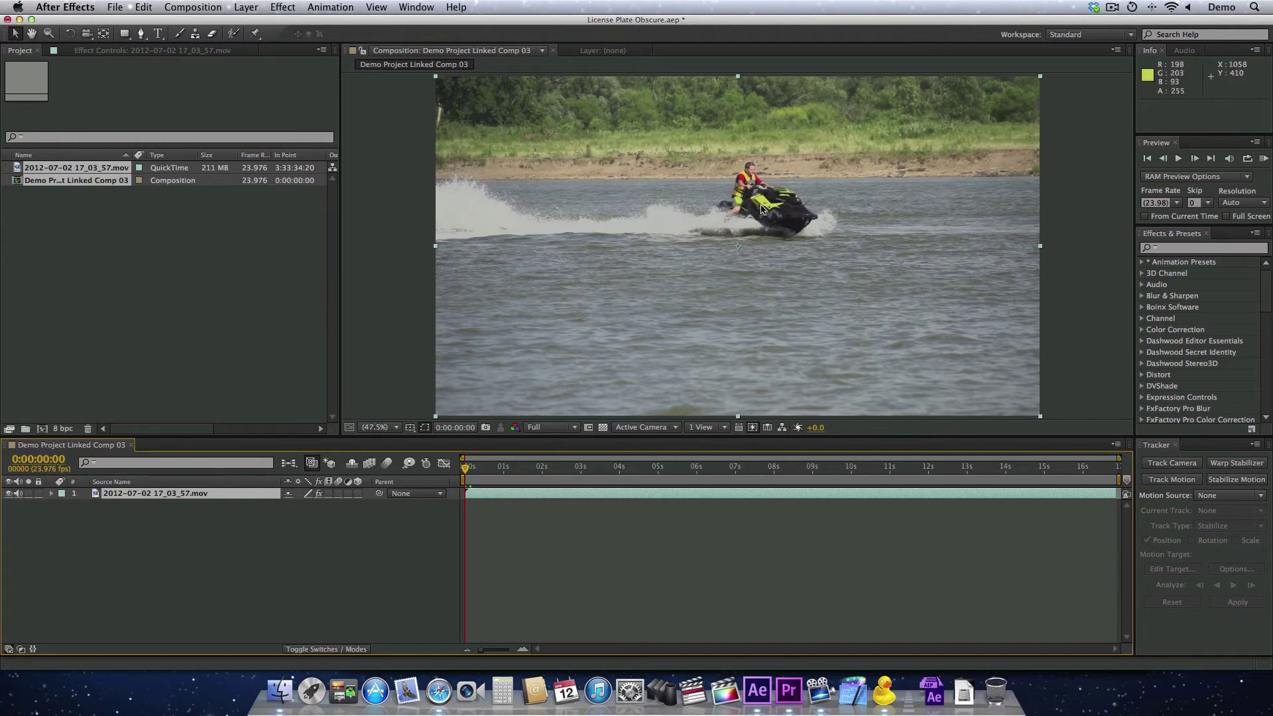
Expand layer 1's Effects > Obscure Shape and select its Position property
{"action": "left_click", "coordinate": [95, 506]}
{"action": "left_click", "coordinate": [61, 497]}
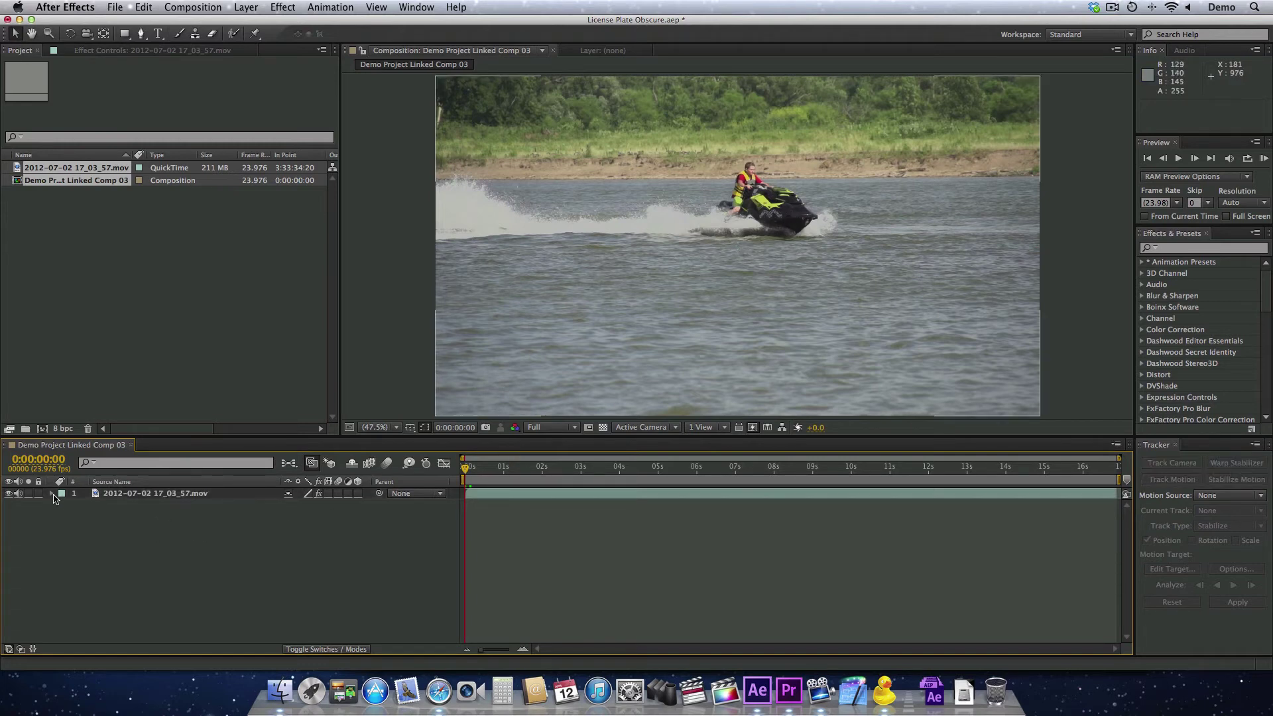
{"action": "left_click", "coordinate": [51, 493]}
{"action": "left_click", "coordinate": [63, 506]}
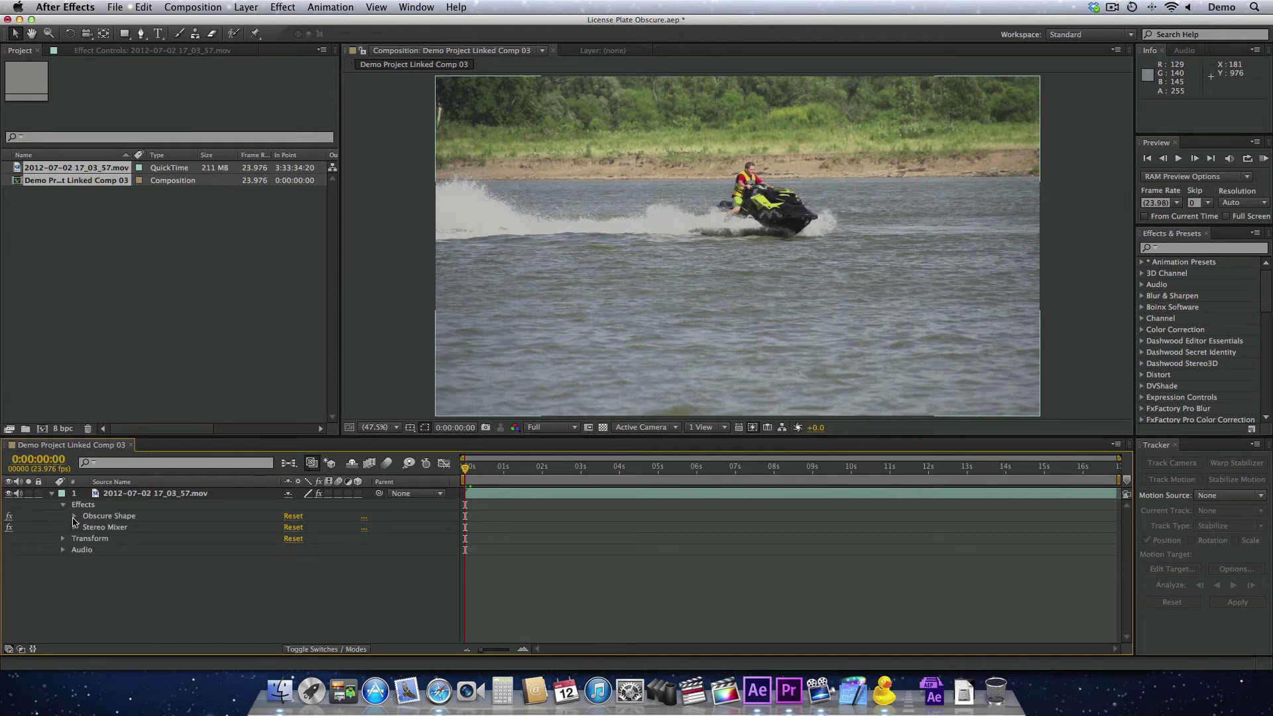
{"action": "left_click", "coordinate": [74, 516]}
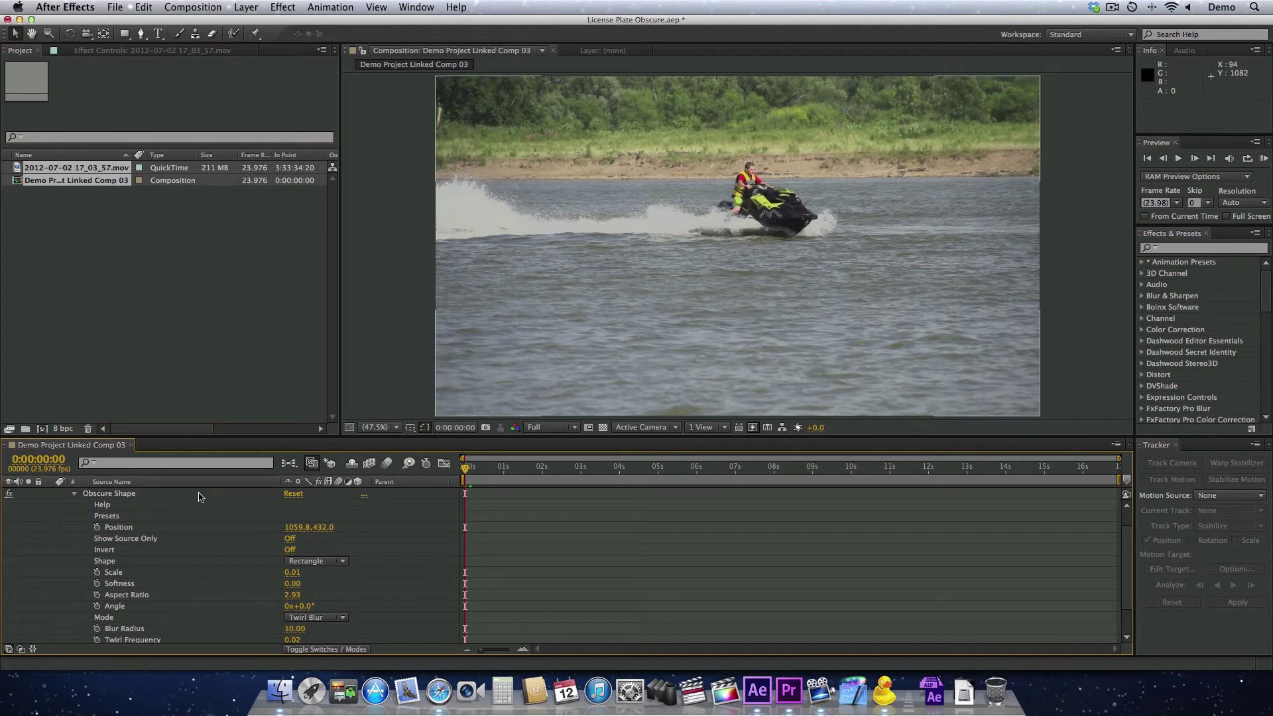
{"action": "left_click", "coordinate": [126, 530]}
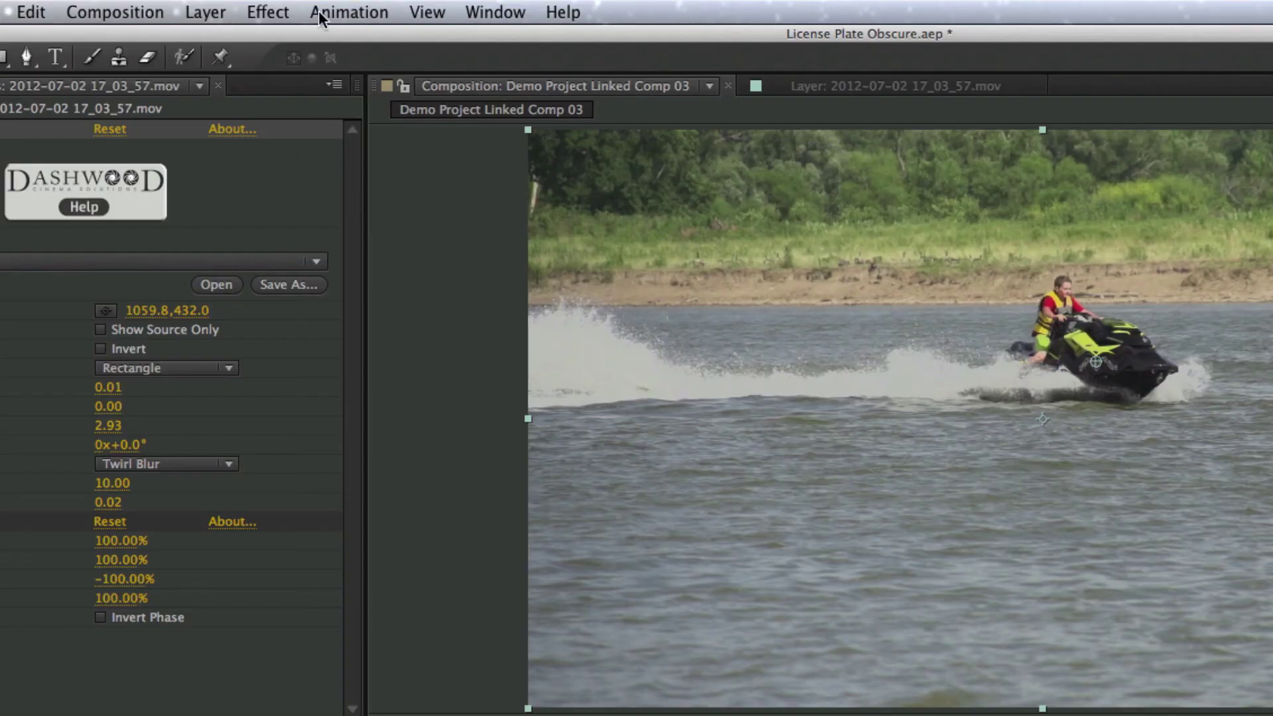
Add Tracker 1 with Track Effect Point Control, targeting Obscure Shape's Position on the rider
{"action": "left_click", "coordinate": [320, 9]}
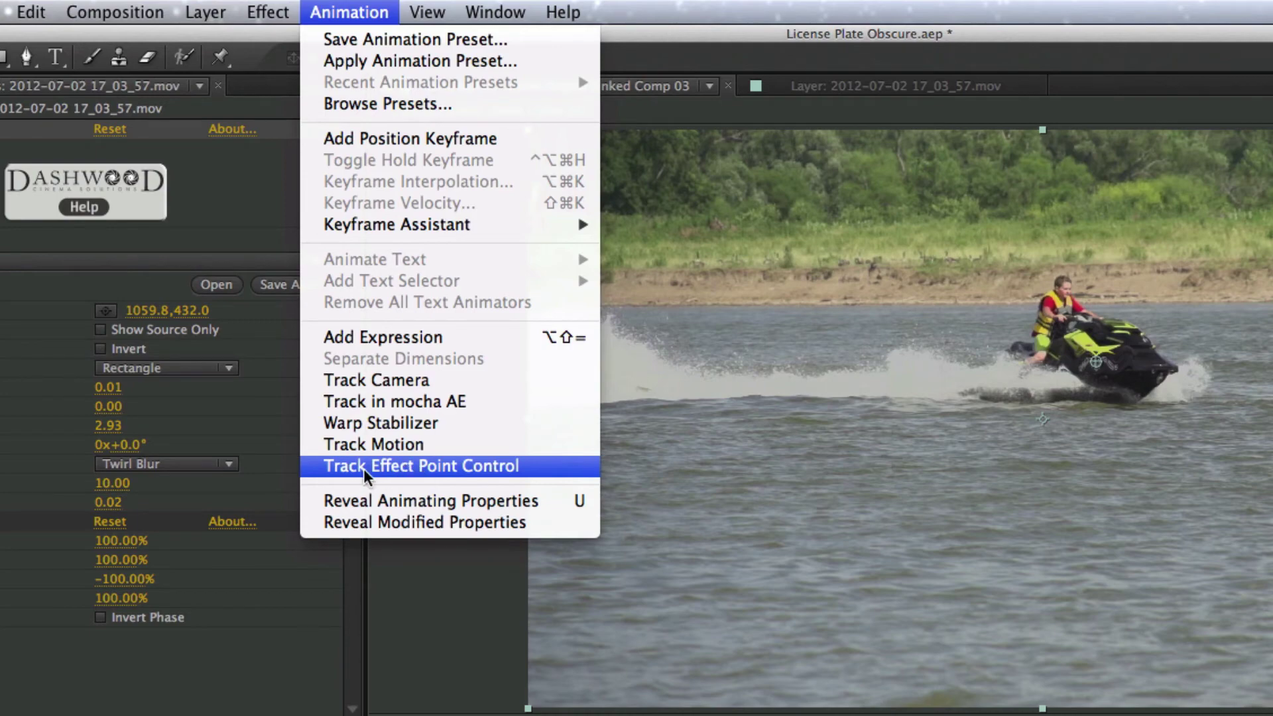
{"action": "left_click", "coordinate": [562, 463]}
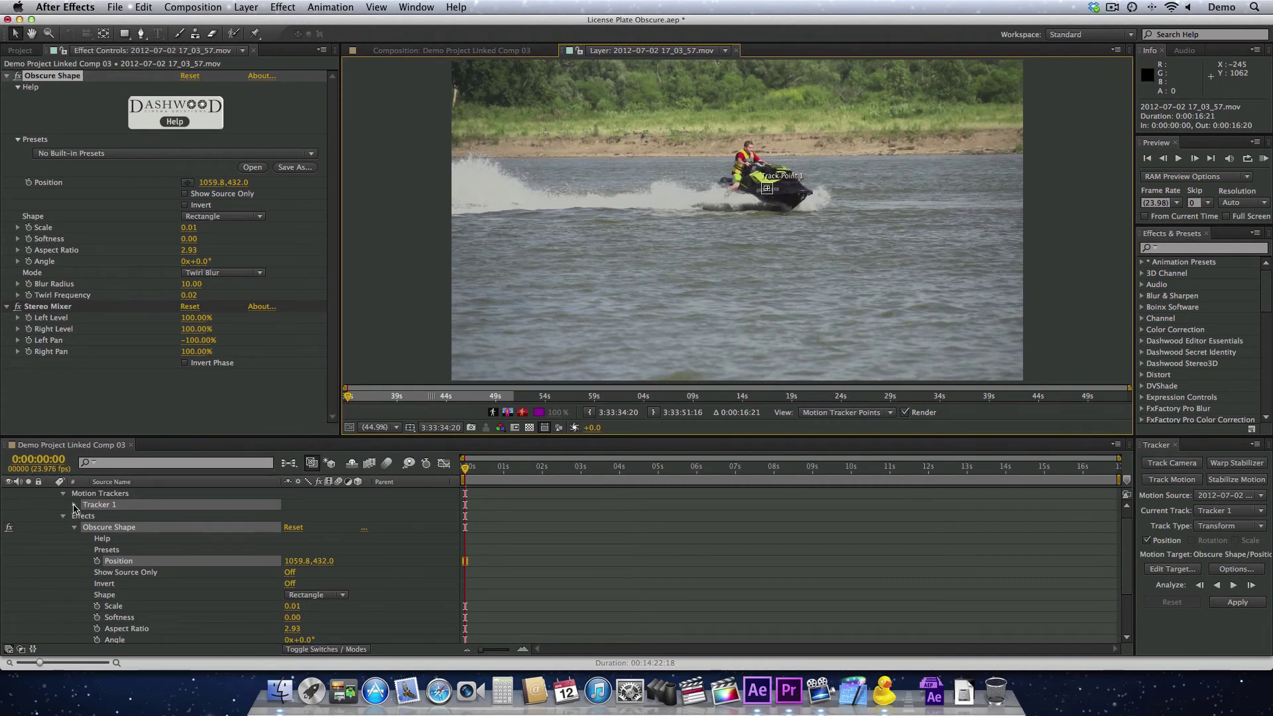
{"action": "left_click", "coordinate": [74, 505]}
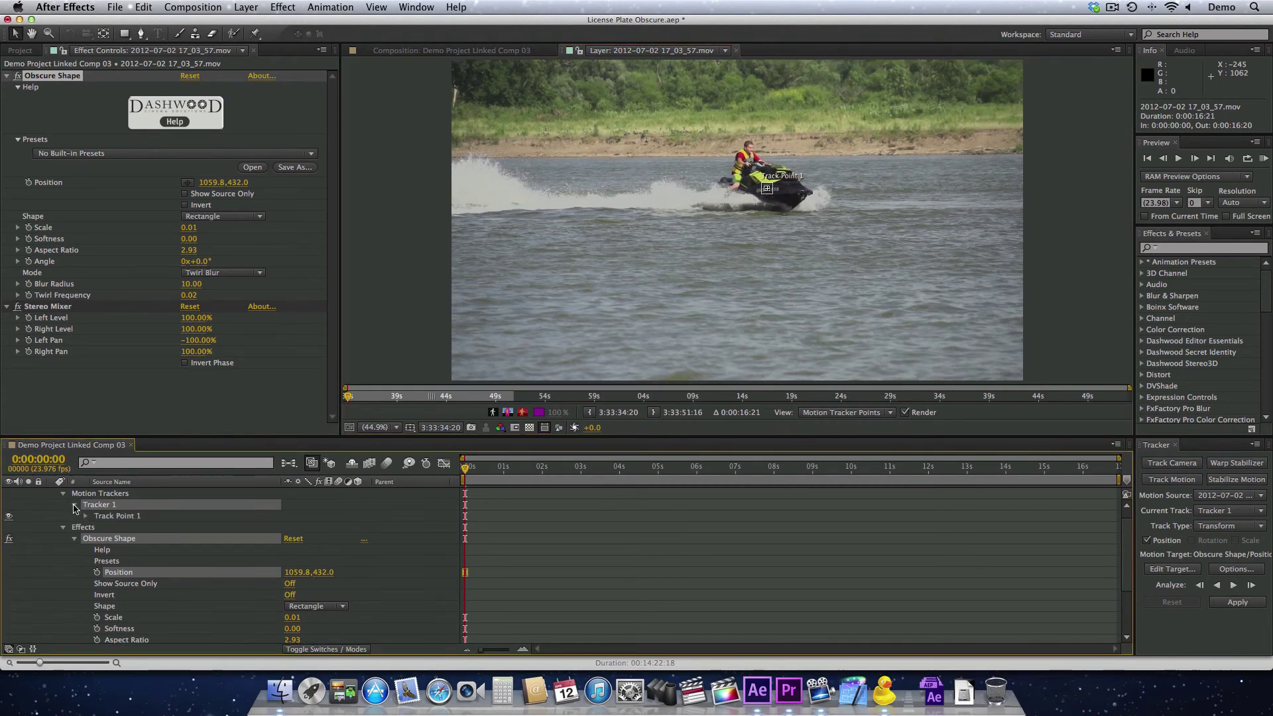
Analyze Tracker 1 forward, check the path near 8 seconds, and return to frame one
{"action": "left_click", "coordinate": [1234, 585]}
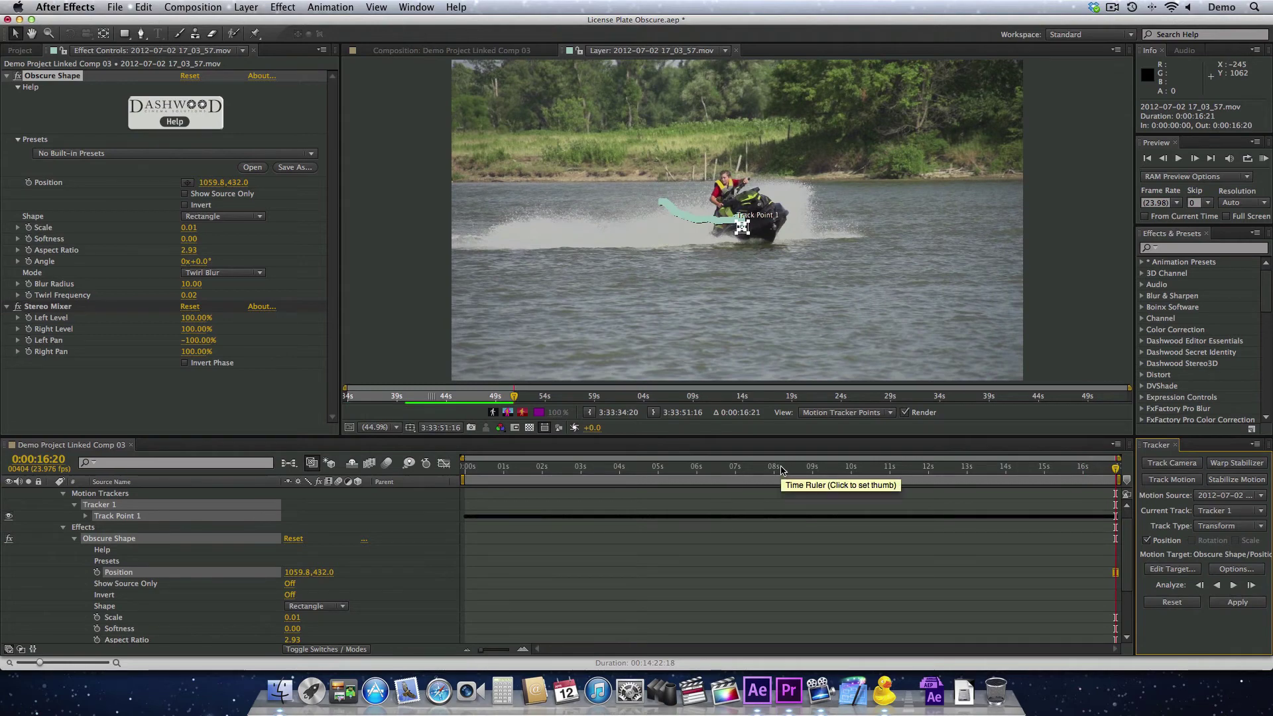
{"action": "left_click", "coordinate": [783, 470]}
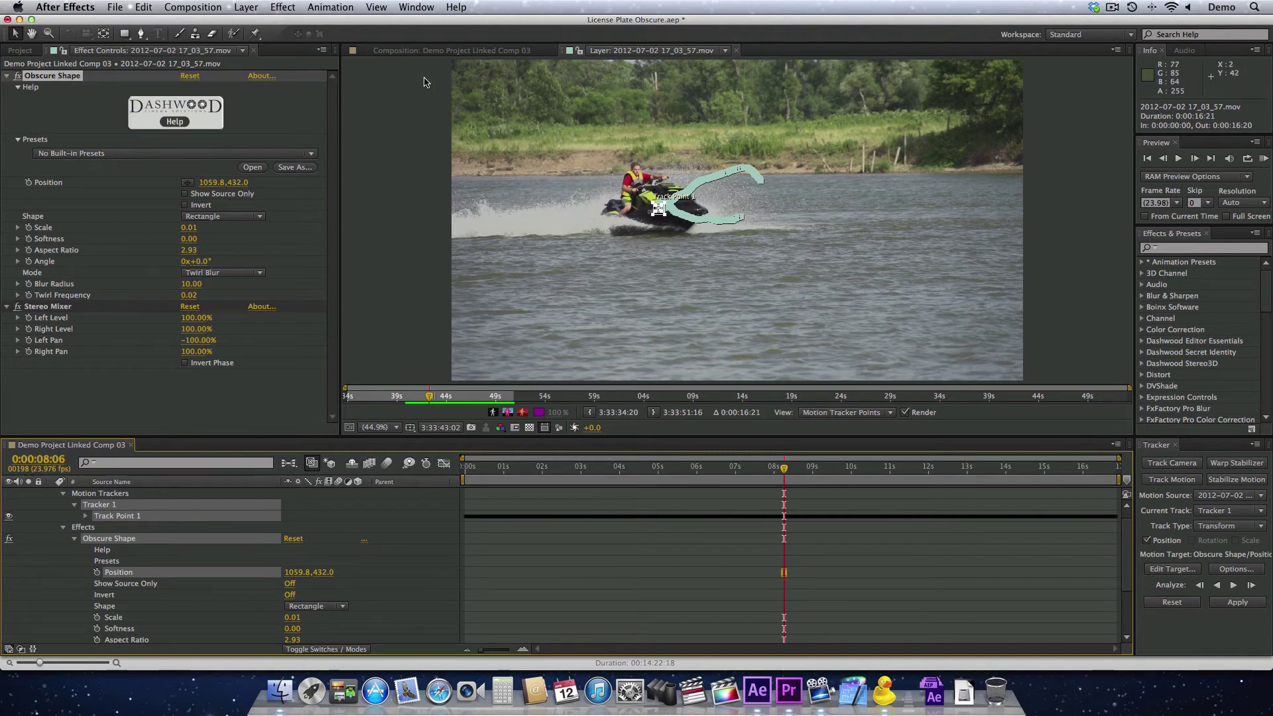
{"action": "key", "text": "Home"}
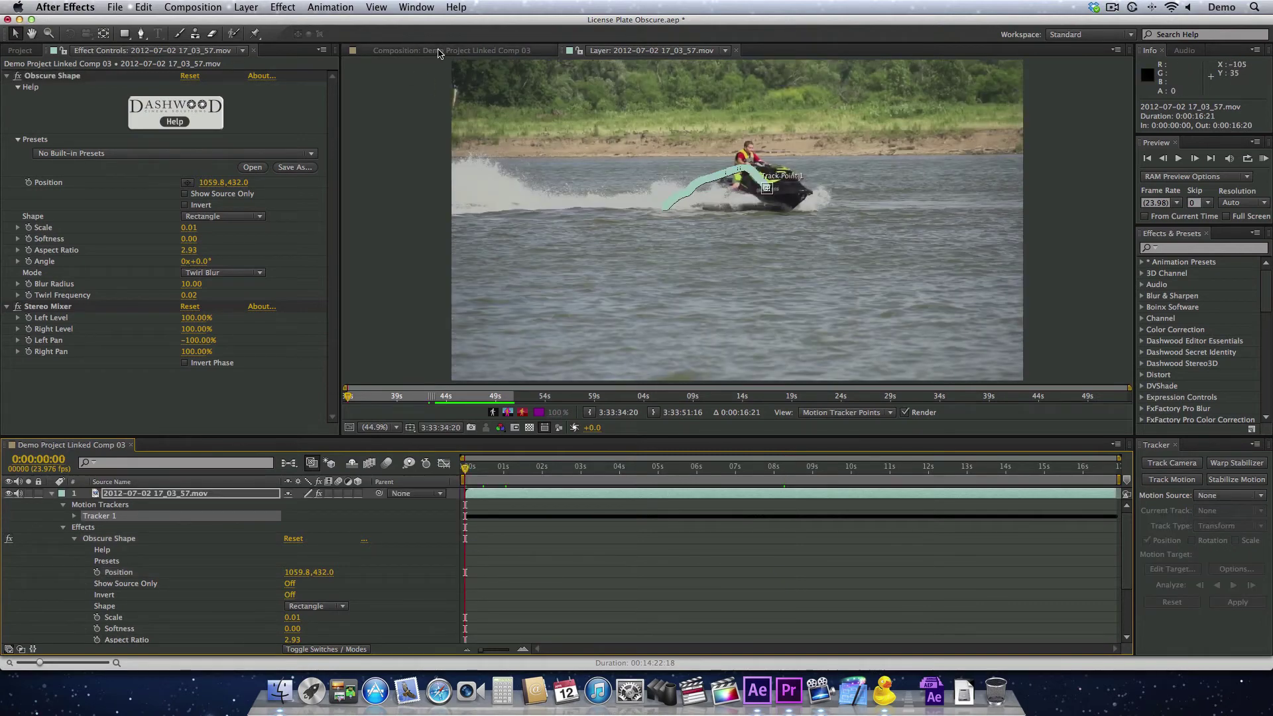
{"action": "left_click", "coordinate": [438, 53]}
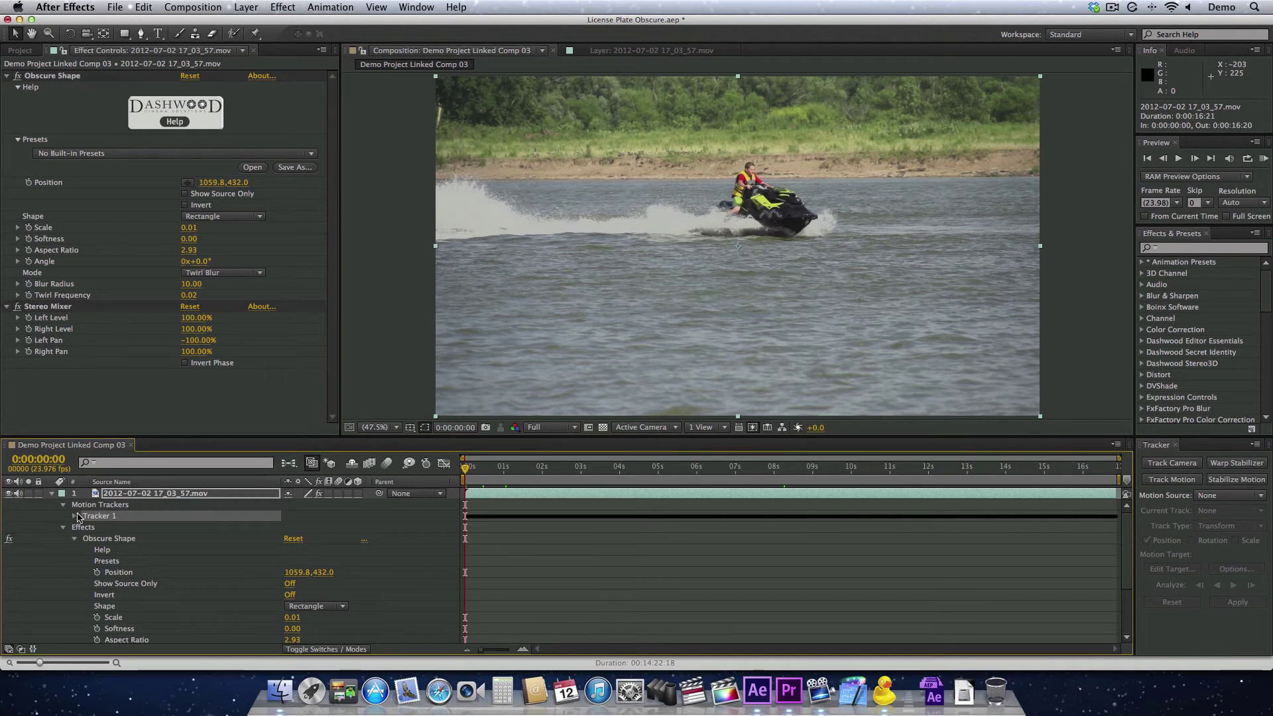
Apply Tracker 1 from the .mov motion source to Obscure Shape Position in X and Y
{"action": "left_click", "coordinate": [1224, 497]}
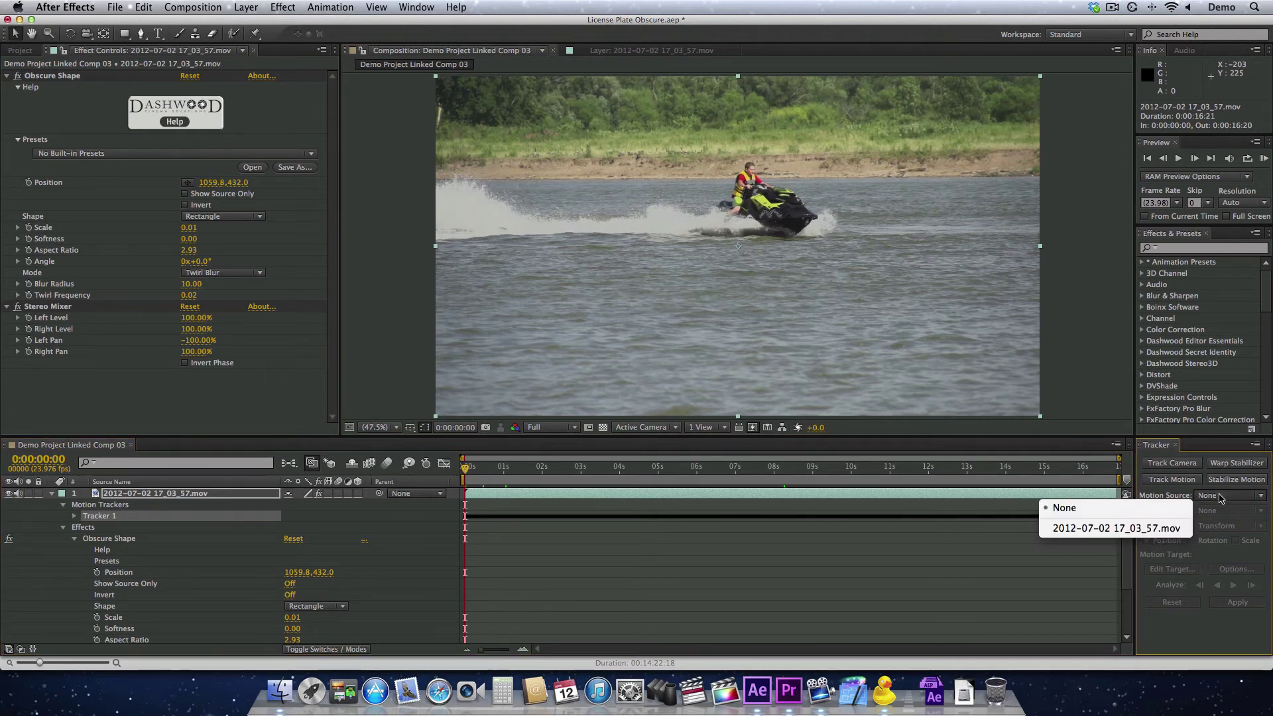
{"action": "left_click", "coordinate": [1138, 529]}
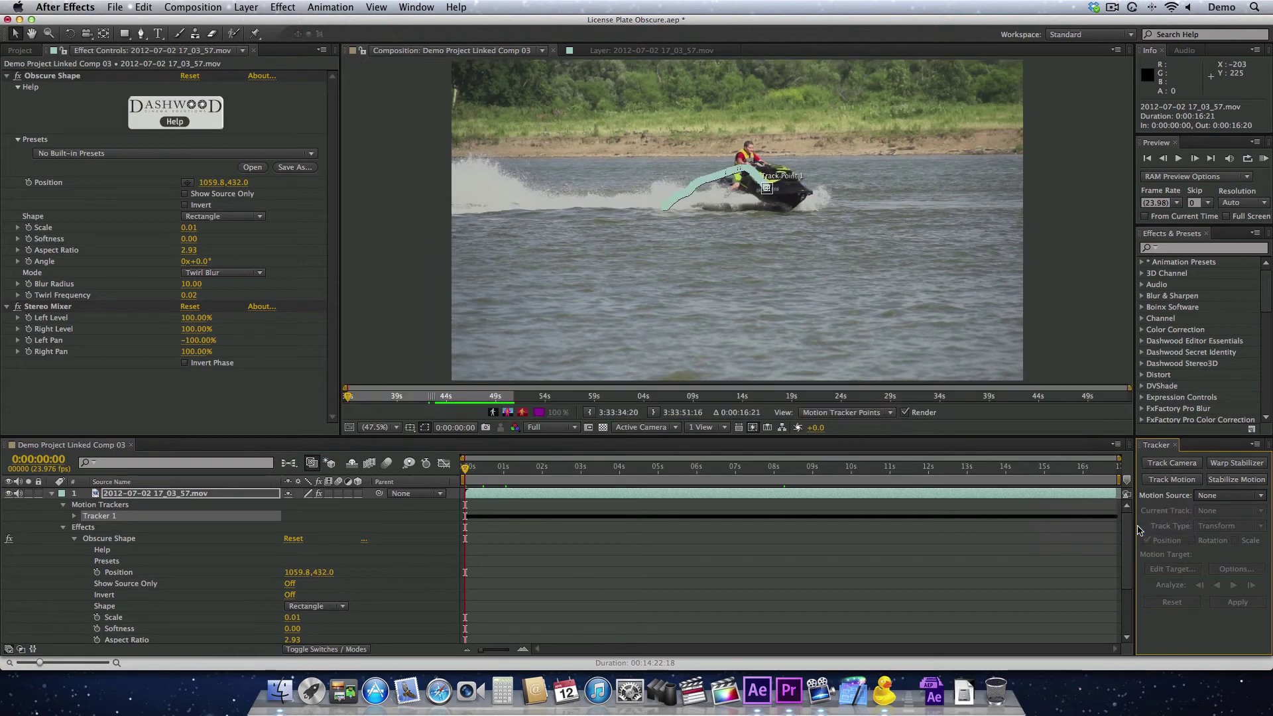
{"action": "left_click", "coordinate": [161, 517]}
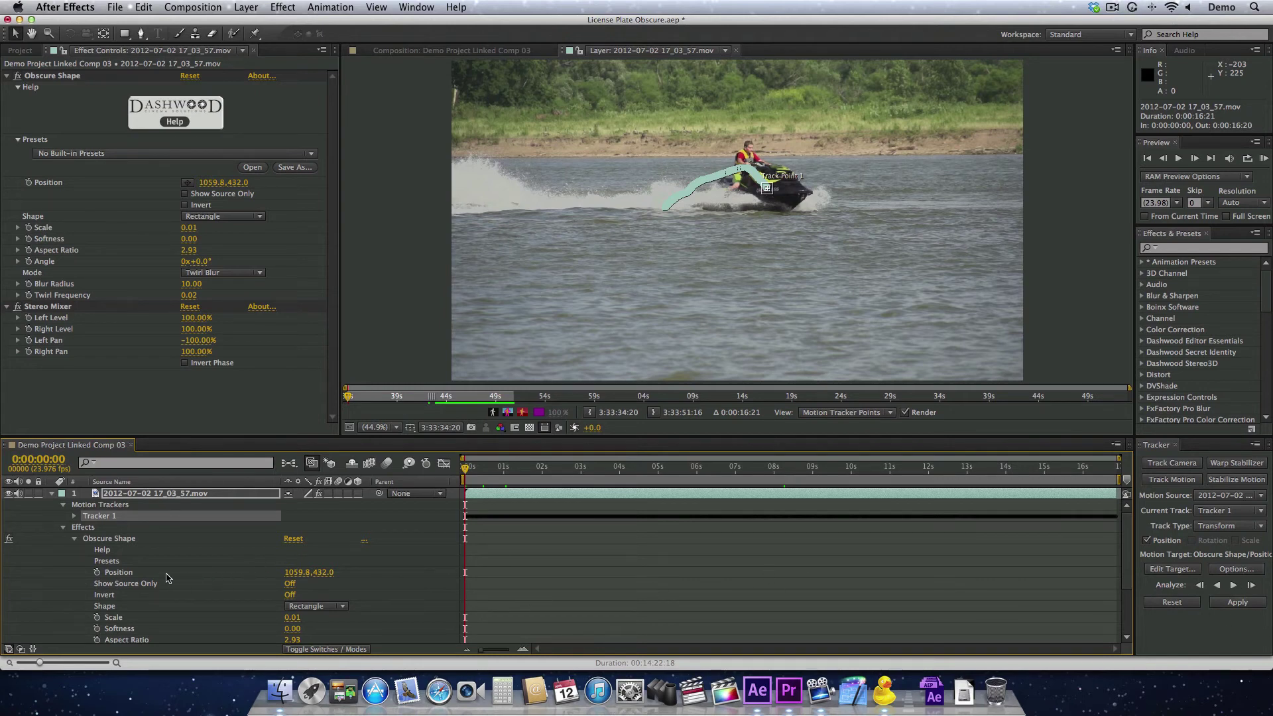
{"action": "left_click", "coordinate": [165, 574]}
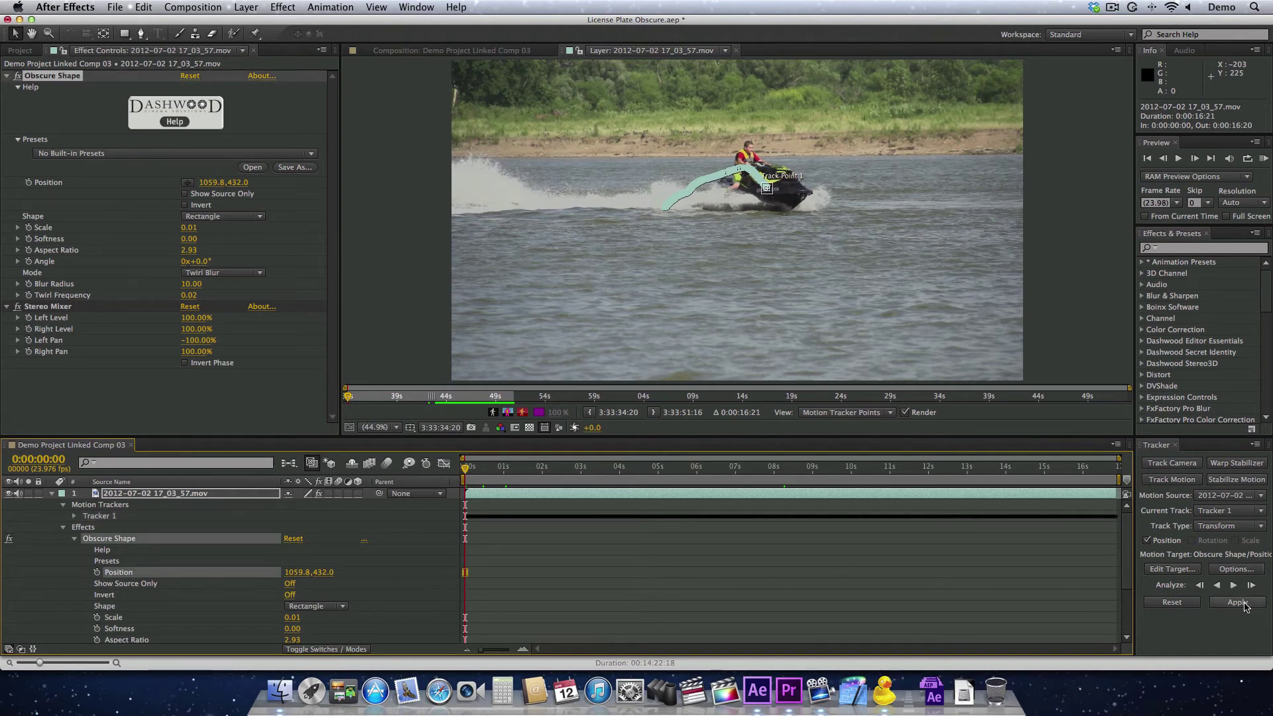
{"action": "left_click", "coordinate": [1238, 603]}
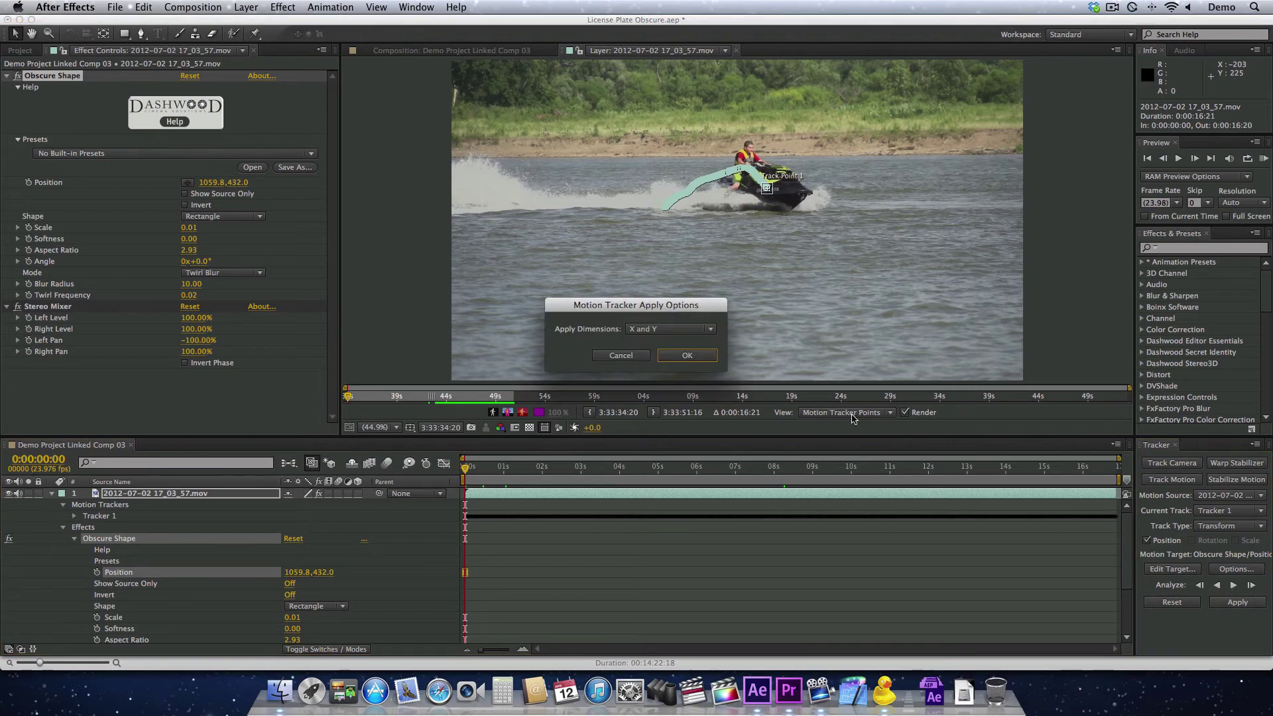
{"action": "left_click", "coordinate": [687, 356]}
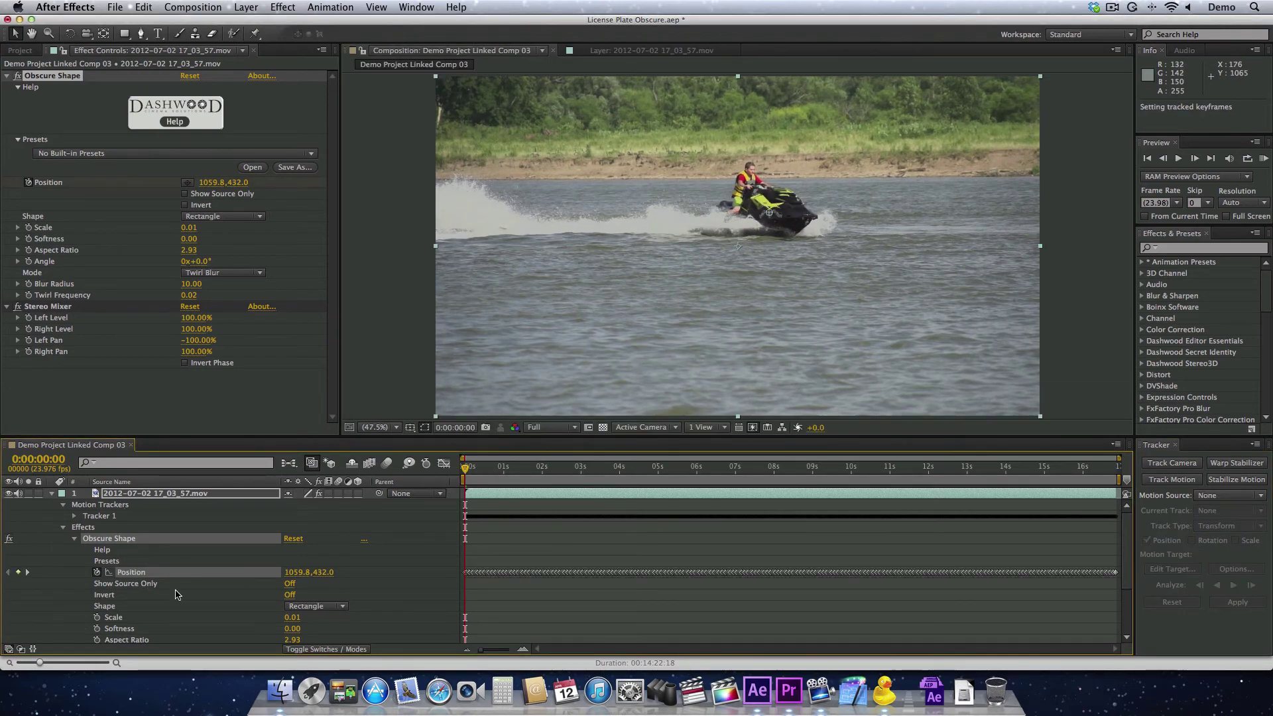
RAM-preview the tracked shape from the start, stopping at 0:00:02:03 to review its properties
{"action": "left_click", "coordinate": [507, 466]}
{"action": "left_click_drag", "start_coordinate": [506, 466], "coordinate": [475, 470]}
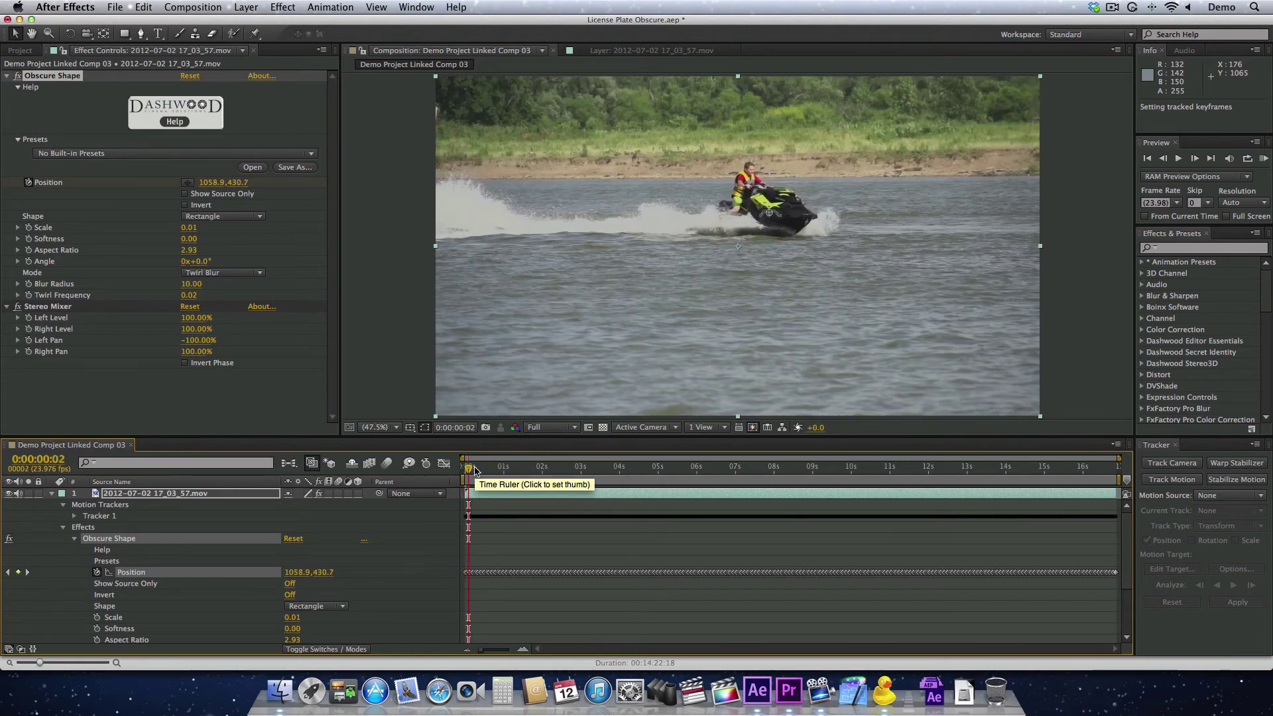
{"action": "key", "text": "space"}
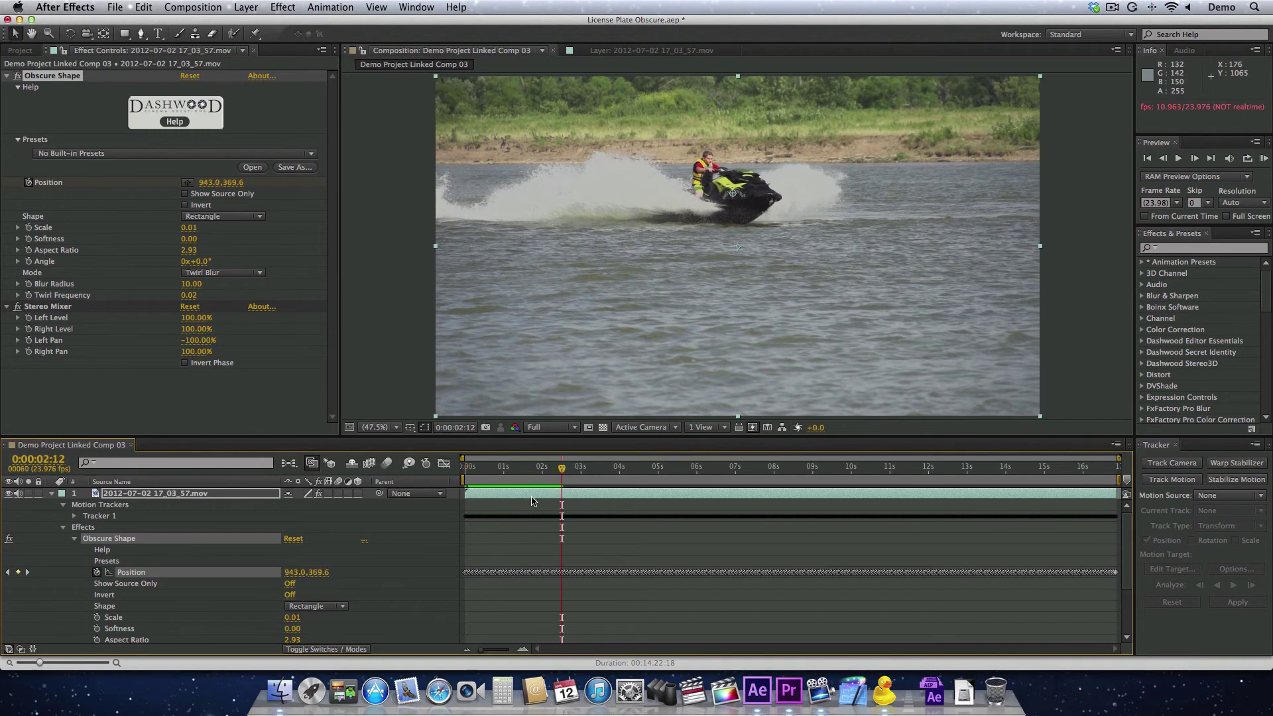
{"action": "left_click", "coordinate": [545, 469]}
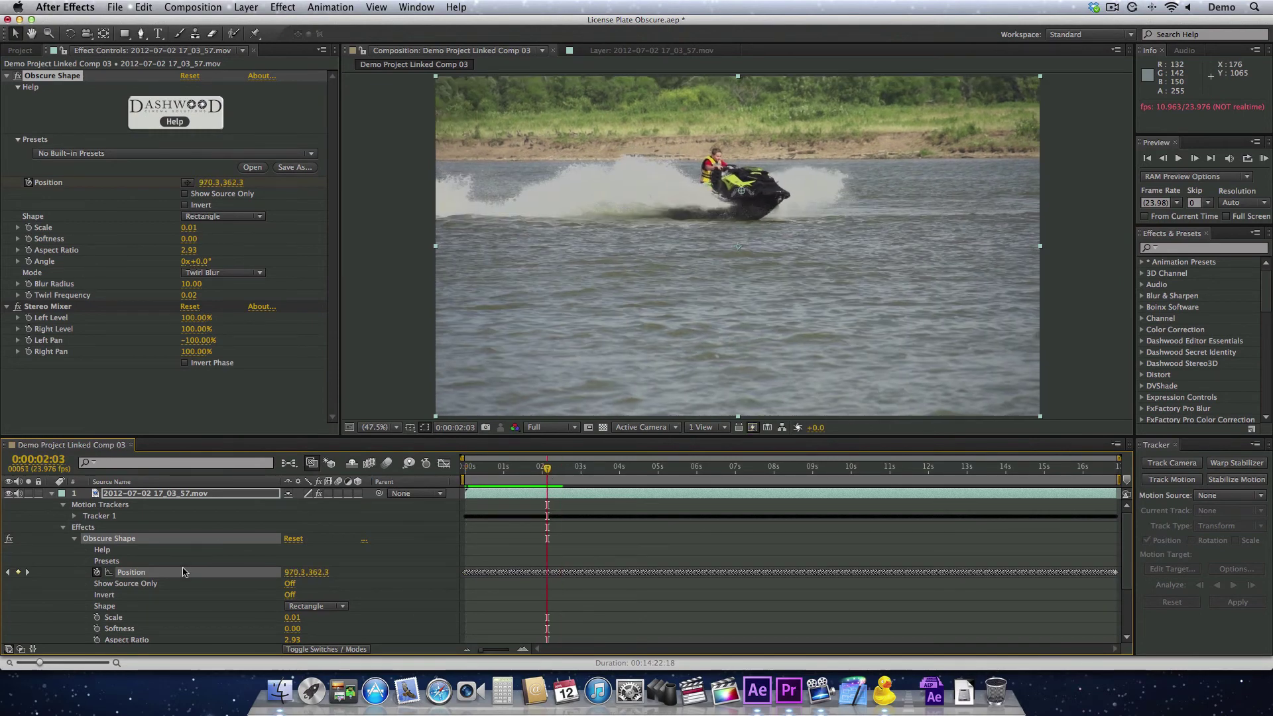
{"action": "scroll", "coordinate": [67, 600], "scroll_direction": "down", "scroll_amount": 3}
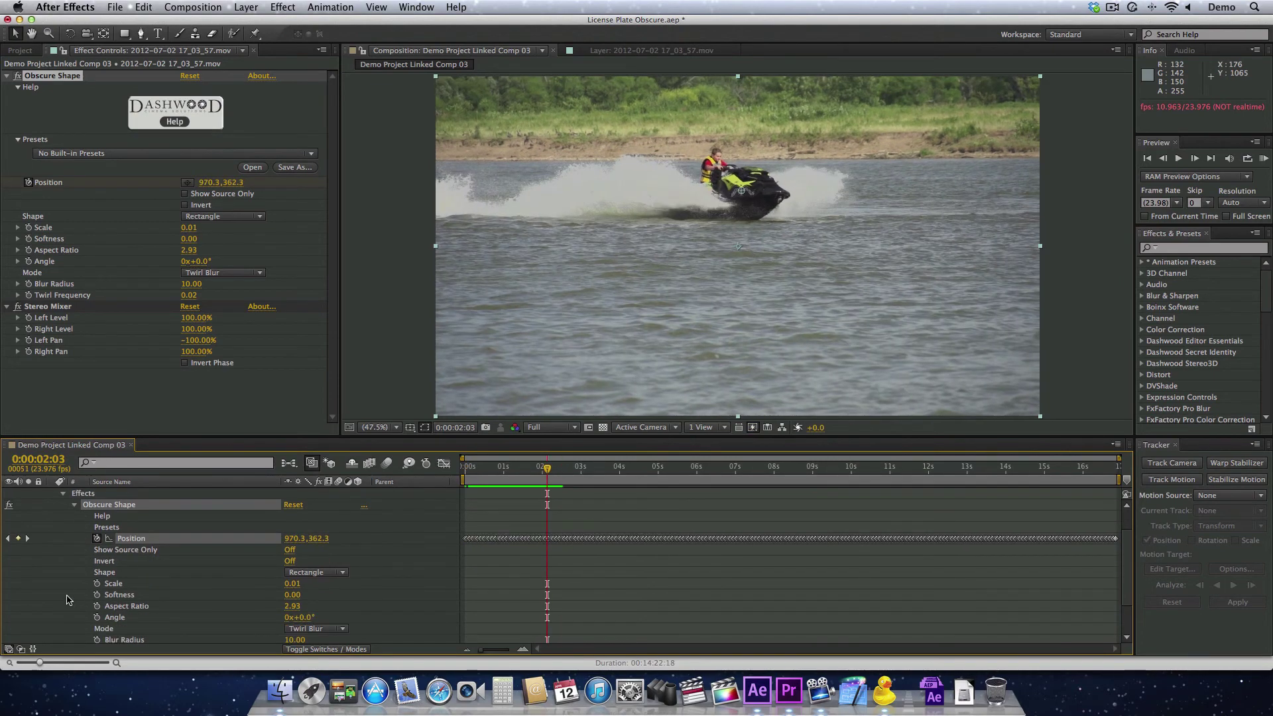
{"action": "scroll", "coordinate": [67, 600], "scroll_direction": "up", "scroll_amount": 3}
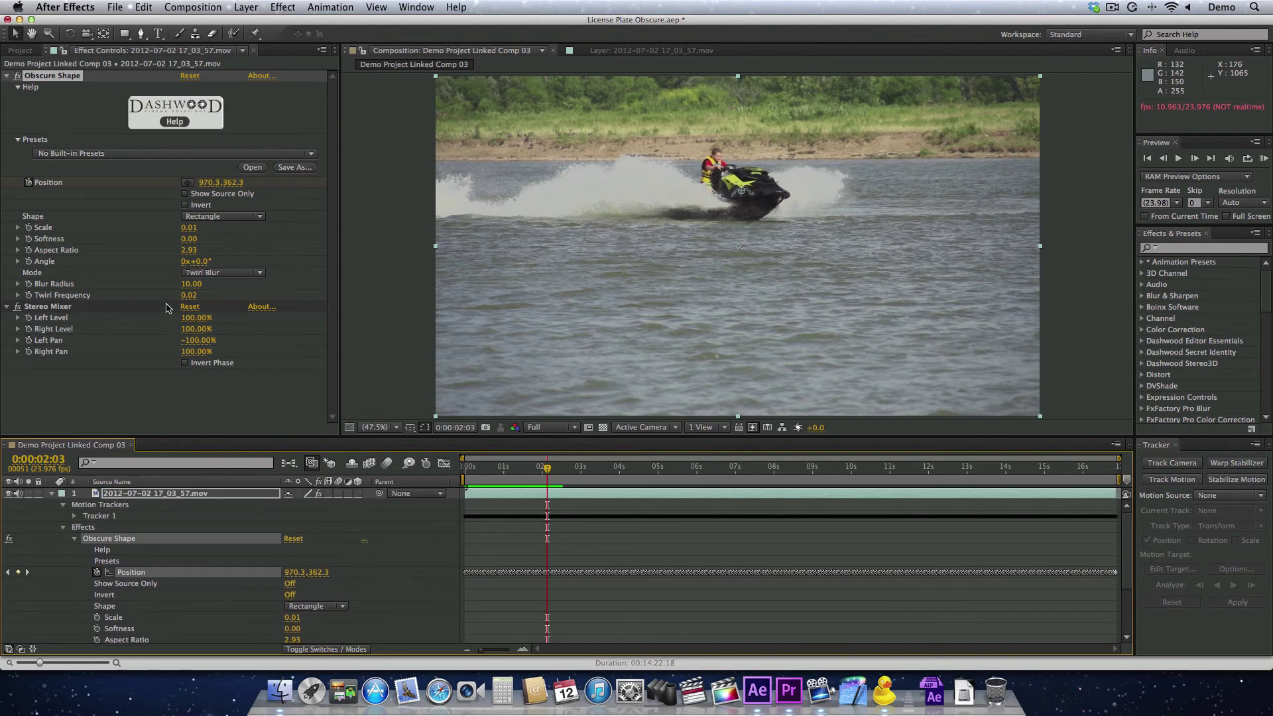
Switch Obscure Shape Mode to Pixellate and set Softness to 2.00
{"action": "left_click", "coordinate": [214, 274]}
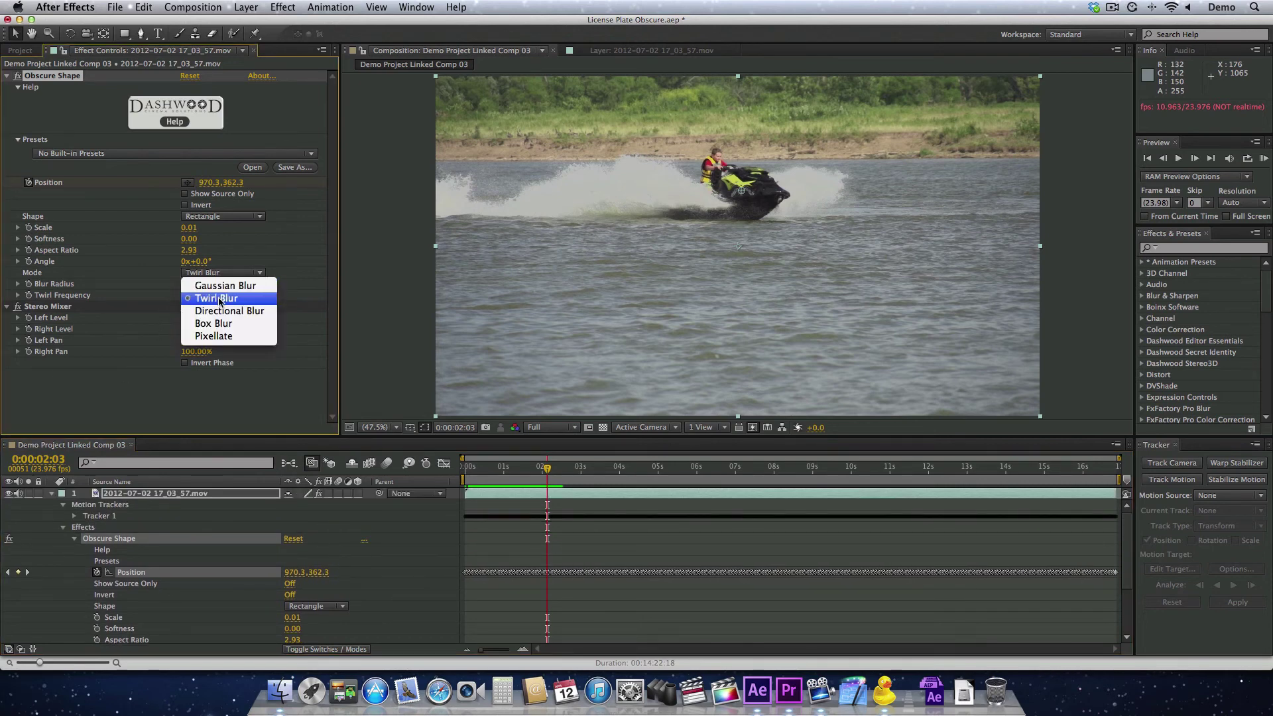
{"action": "left_click", "coordinate": [250, 338]}
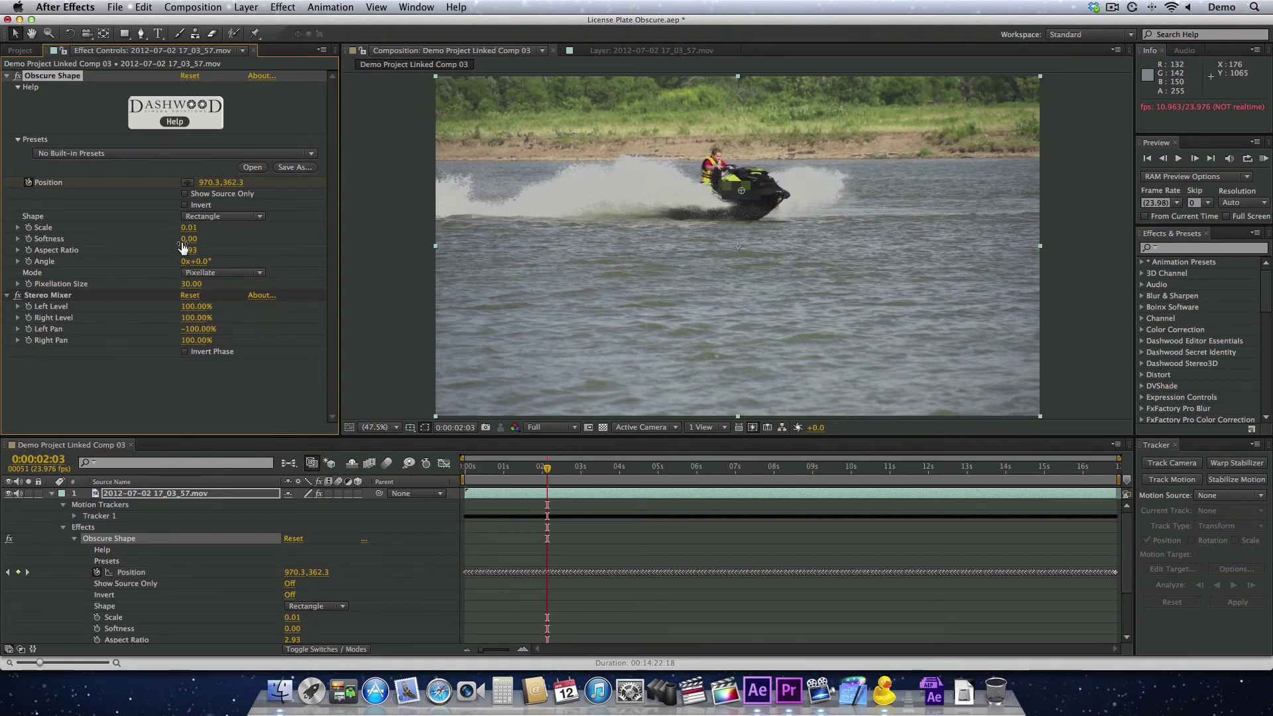
{"action": "left_click_drag", "start_coordinate": [187, 238], "coordinate": [185, 247]}
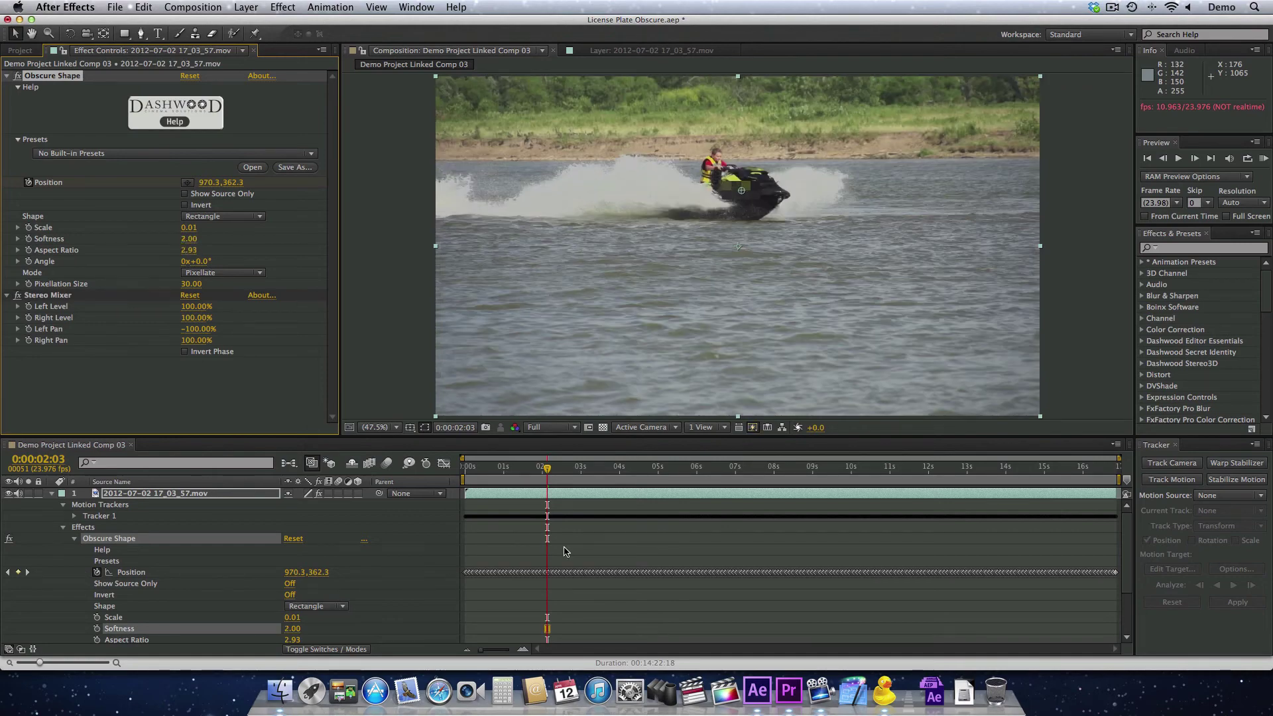
Scrub through the clip, checking the pixelation at 0:00:11:13 and 0:00:09:19
{"action": "left_click_drag", "start_coordinate": [547, 468], "coordinate": [739, 471]}
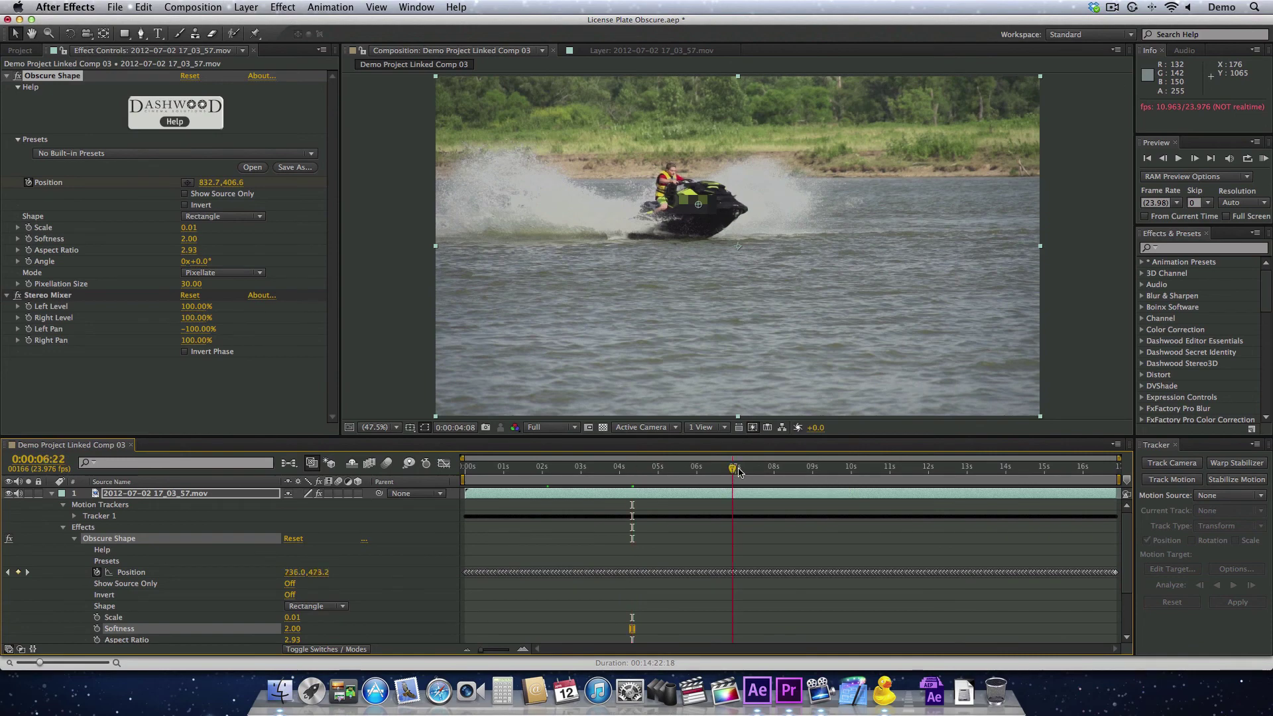
{"action": "left_click", "coordinate": [910, 474]}
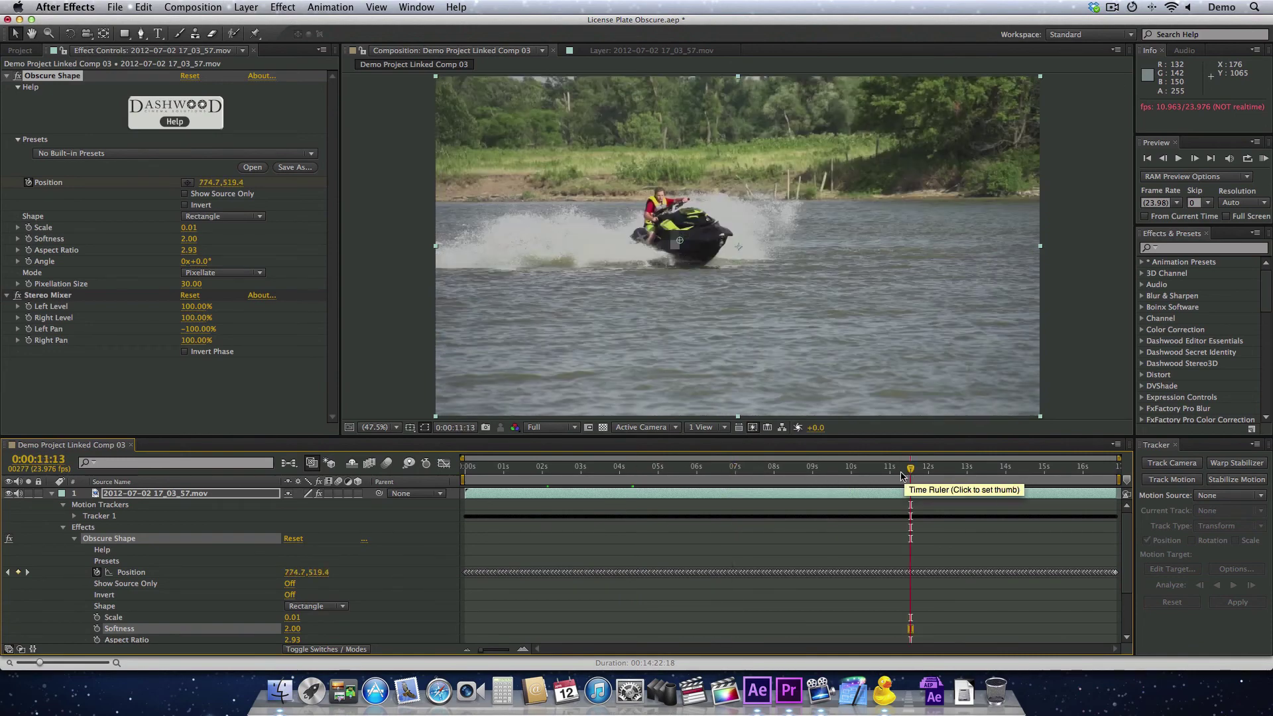
{"action": "left_click", "coordinate": [843, 468]}
Go to 0:00:00:05, quit After Effects saving License Plate Obscure.aep, and return to Premiere Pro
{"action": "left_click", "coordinate": [473, 468]}
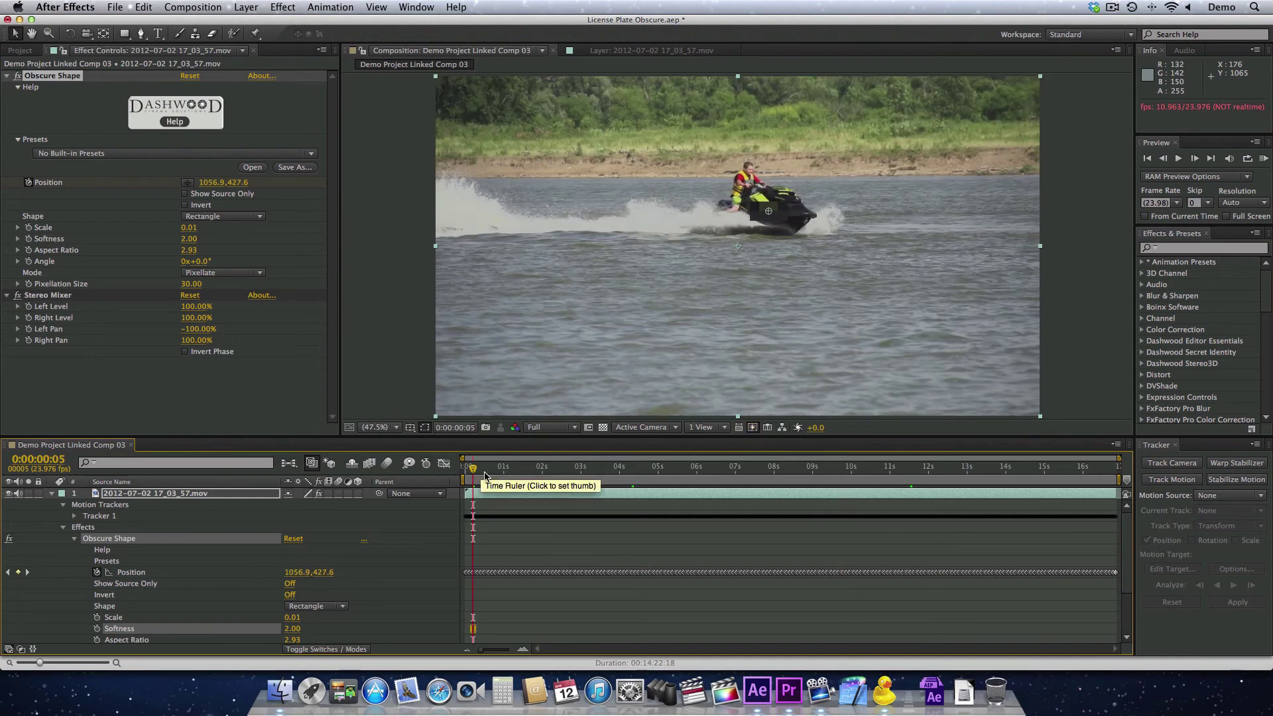
{"action": "left_click", "coordinate": [54, 7]}
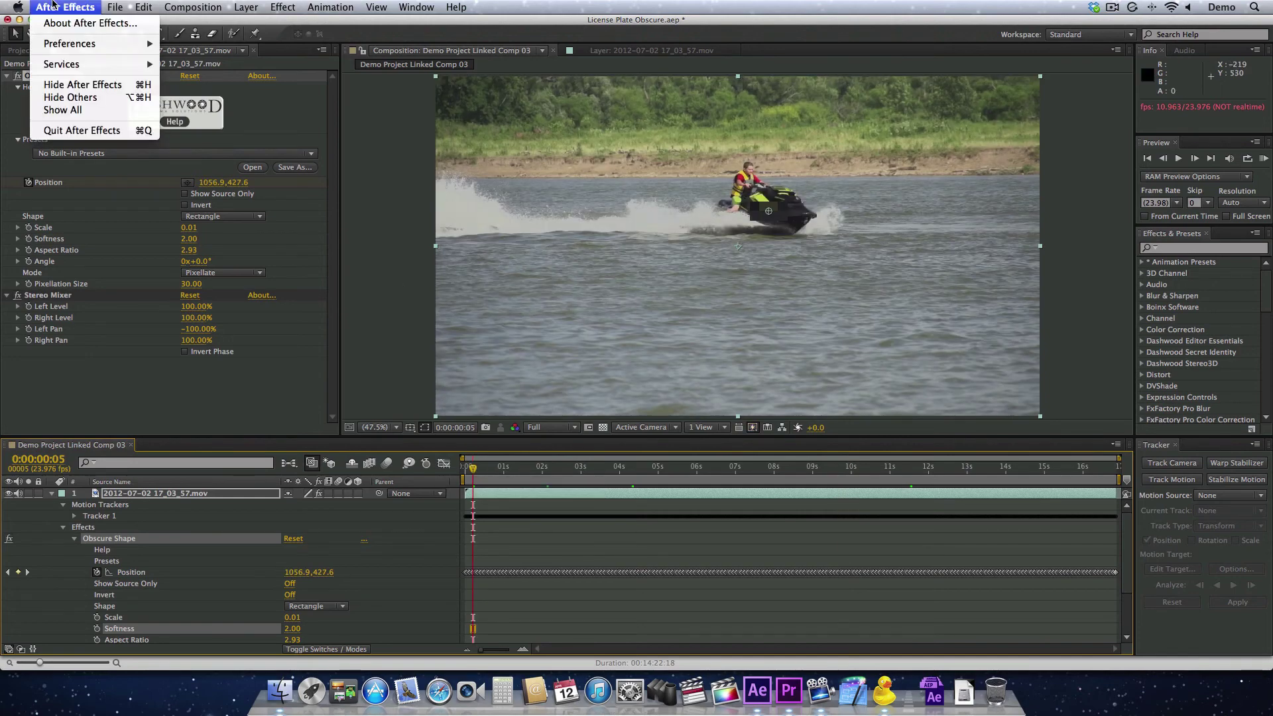
{"action": "left_click", "coordinate": [111, 129]}
{"action": "left_click", "coordinate": [736, 359]}
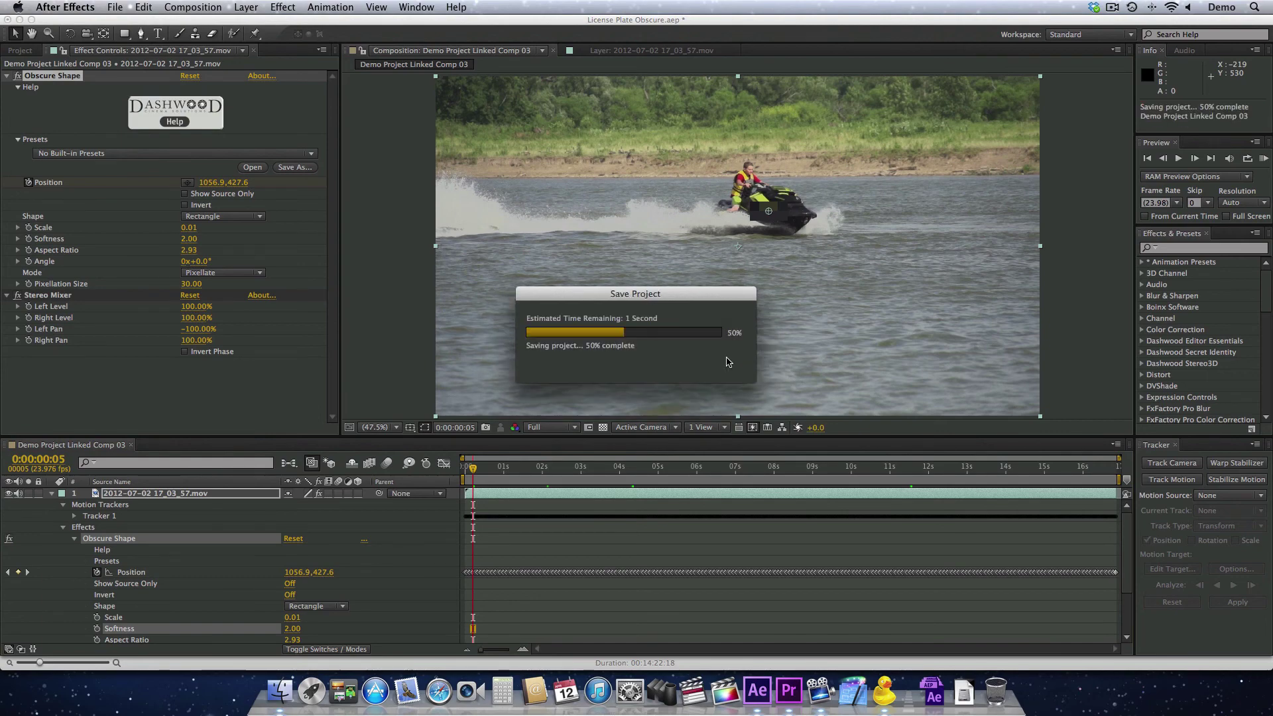
{"action": "key", "text": "super+Tab"}
{"action": "key", "text": "super+Tab"}
{"action": "key", "text": "super+Tab"}
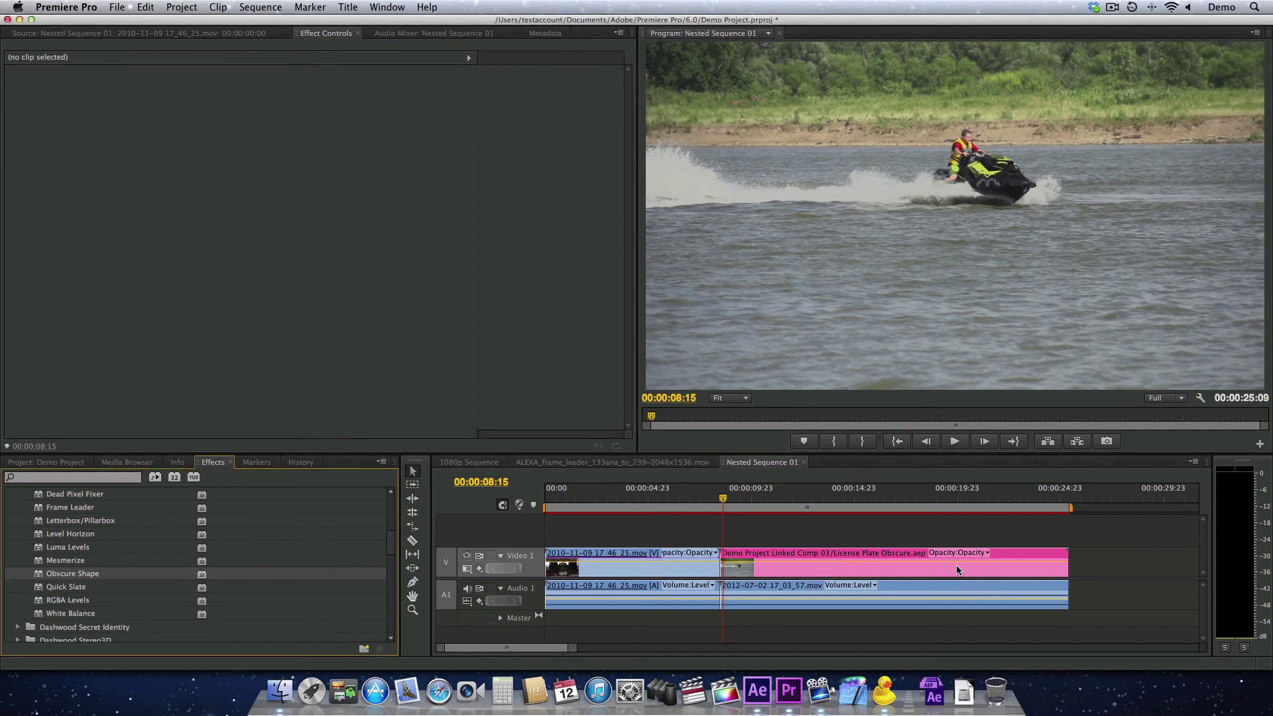
Select the linked comp clip, check frames at 13:03, 11:10 and 08:16, then play the sequence
{"action": "left_click", "coordinate": [731, 529]}
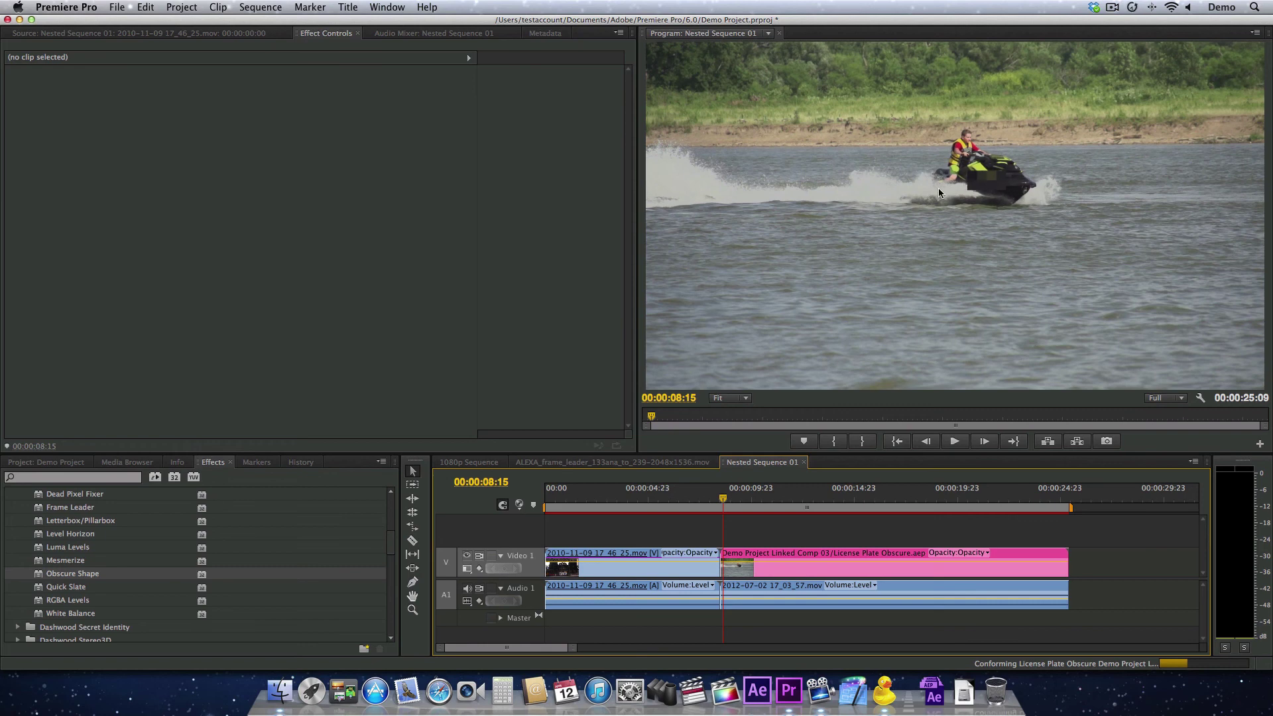
{"action": "left_click", "coordinate": [770, 575]}
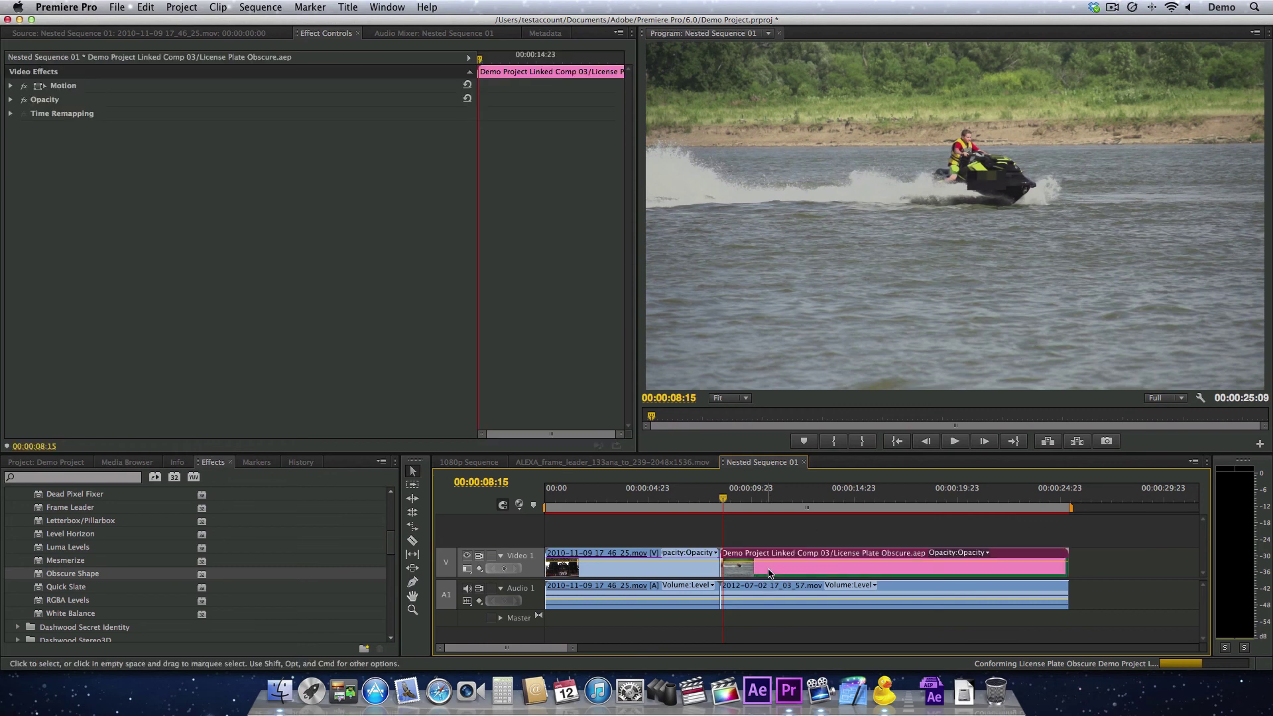
{"action": "left_click", "coordinate": [816, 496]}
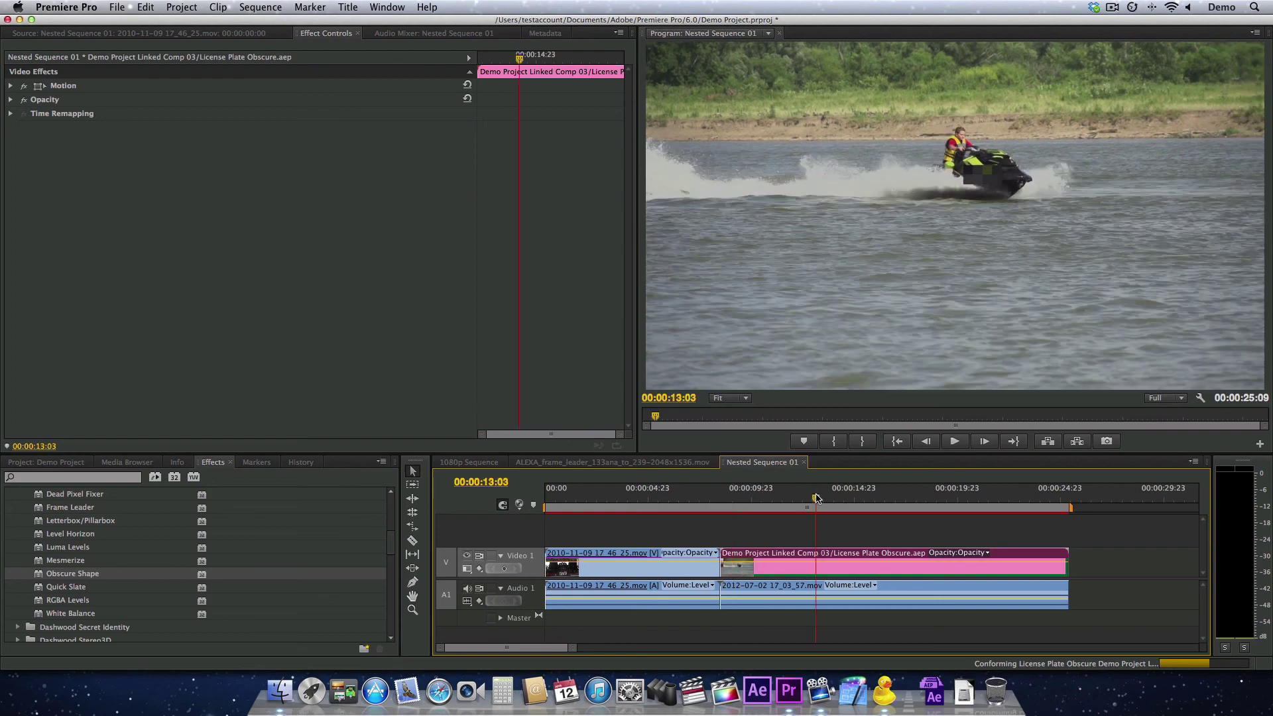
{"action": "left_click", "coordinate": [780, 497]}
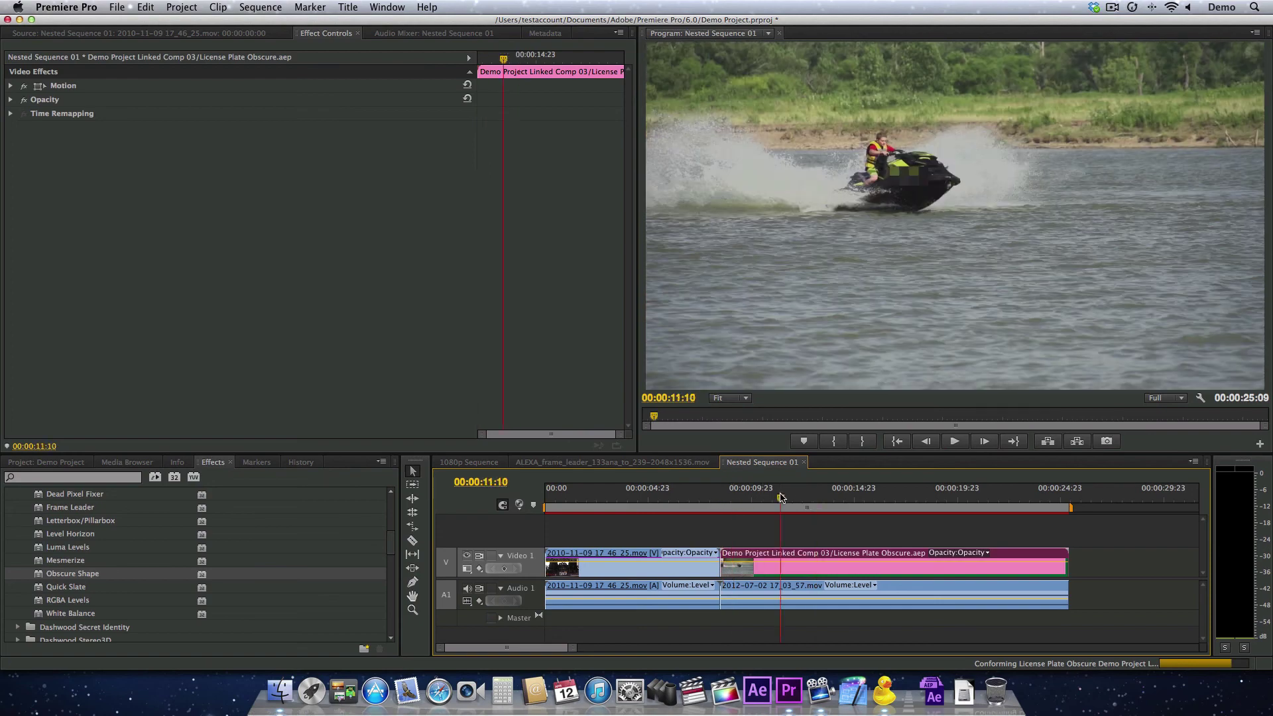
{"action": "left_click", "coordinate": [723, 498]}
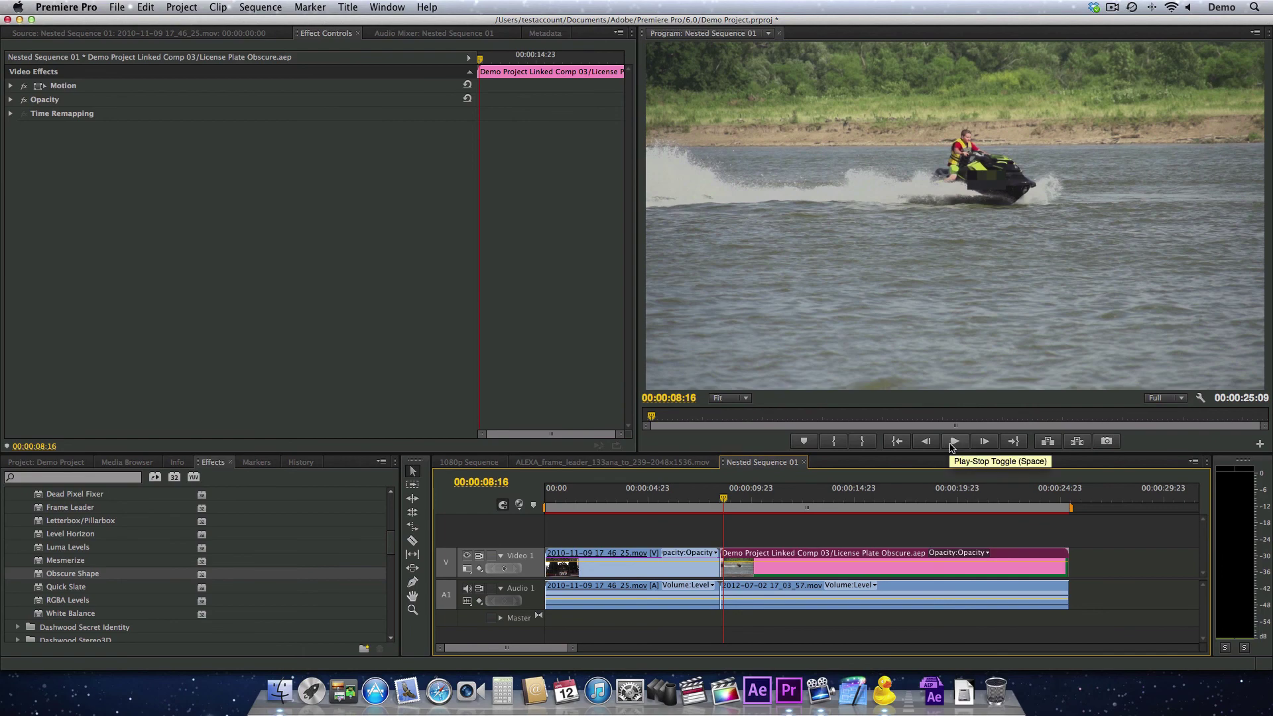
{"action": "left_click", "coordinate": [953, 442]}
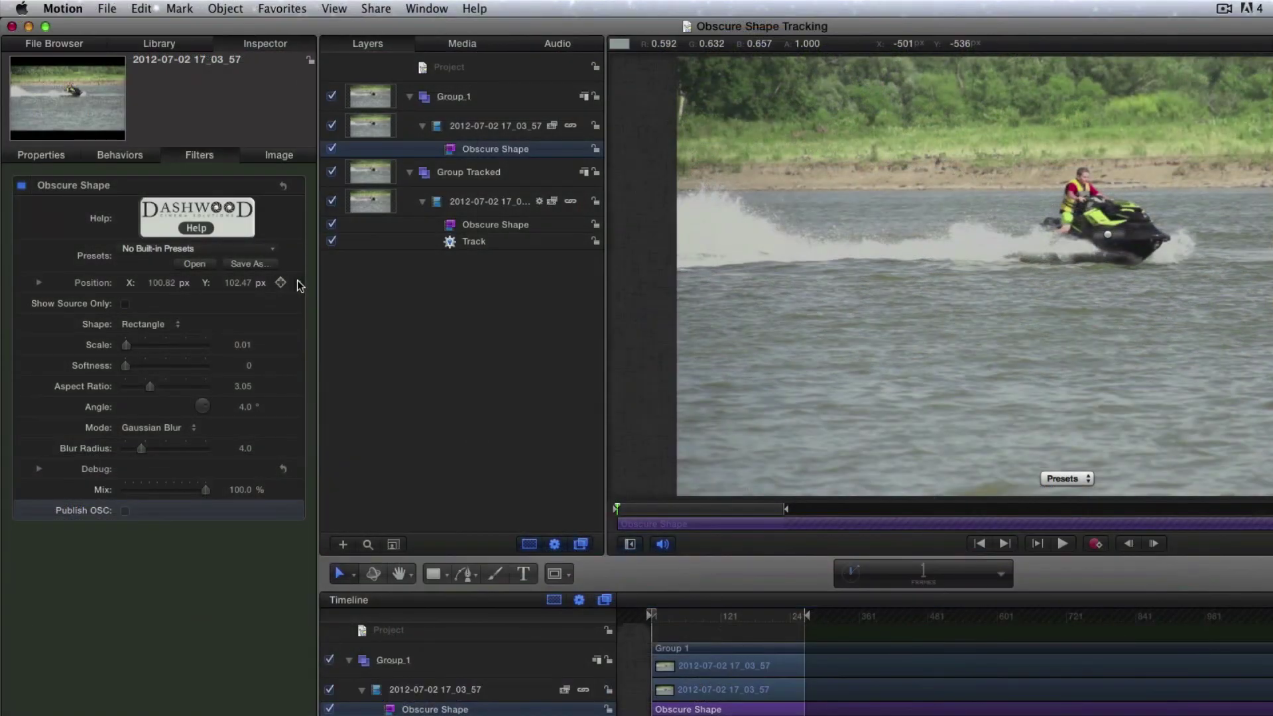
Add a Track parameter behavior to Obscure Shape's Position and analyze the jet-ski clip's motion
{"action": "right_click", "coordinate": [299, 286]}
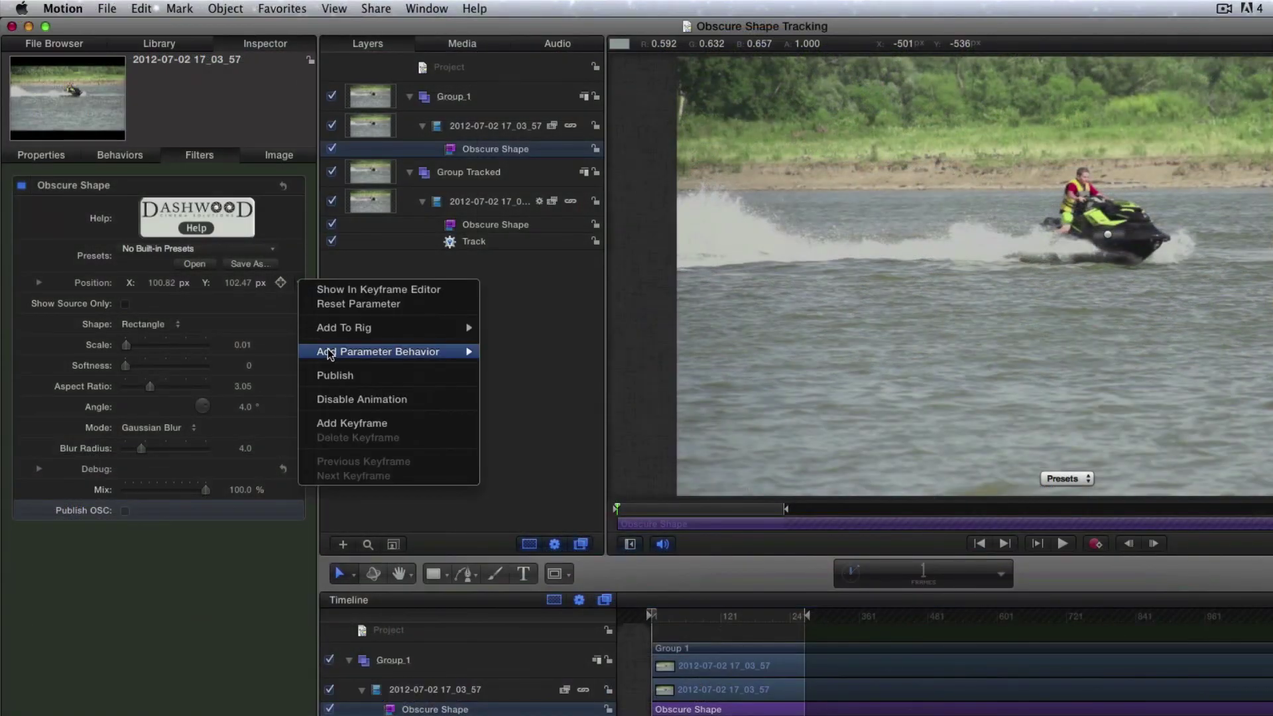
{"action": "mouse_move", "coordinate": [331, 352]}
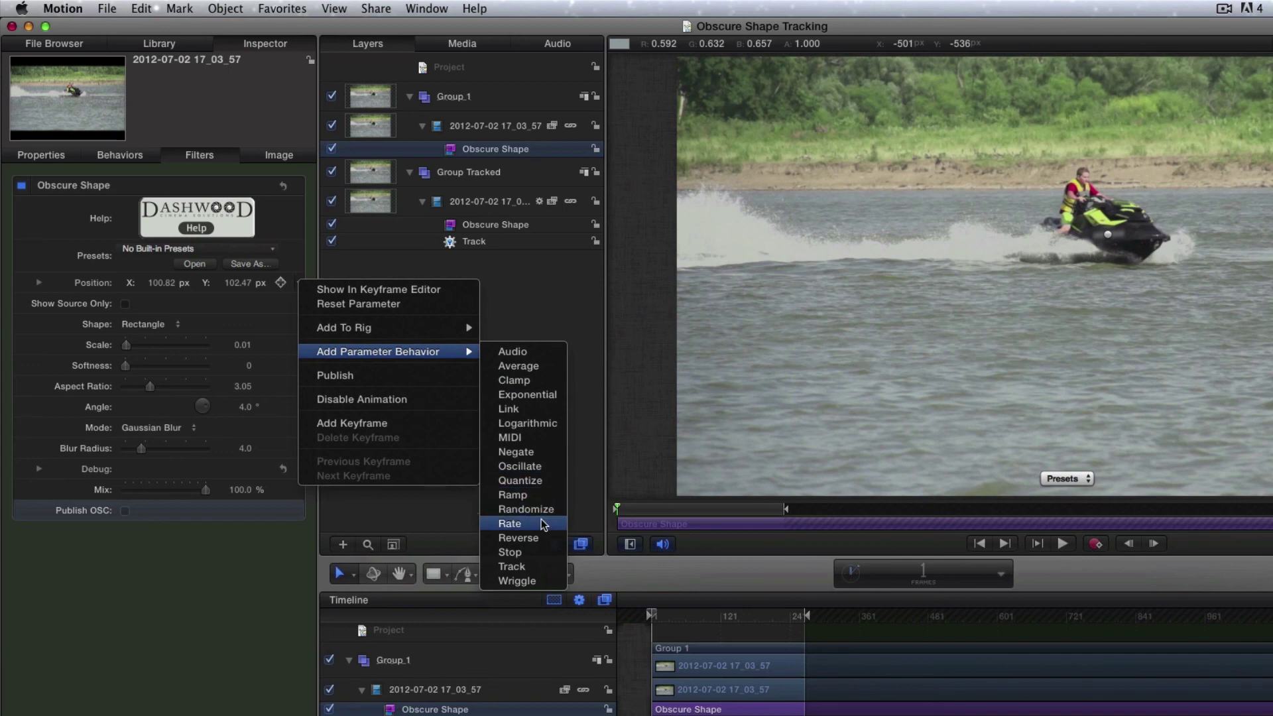
{"action": "left_click", "coordinate": [544, 572]}
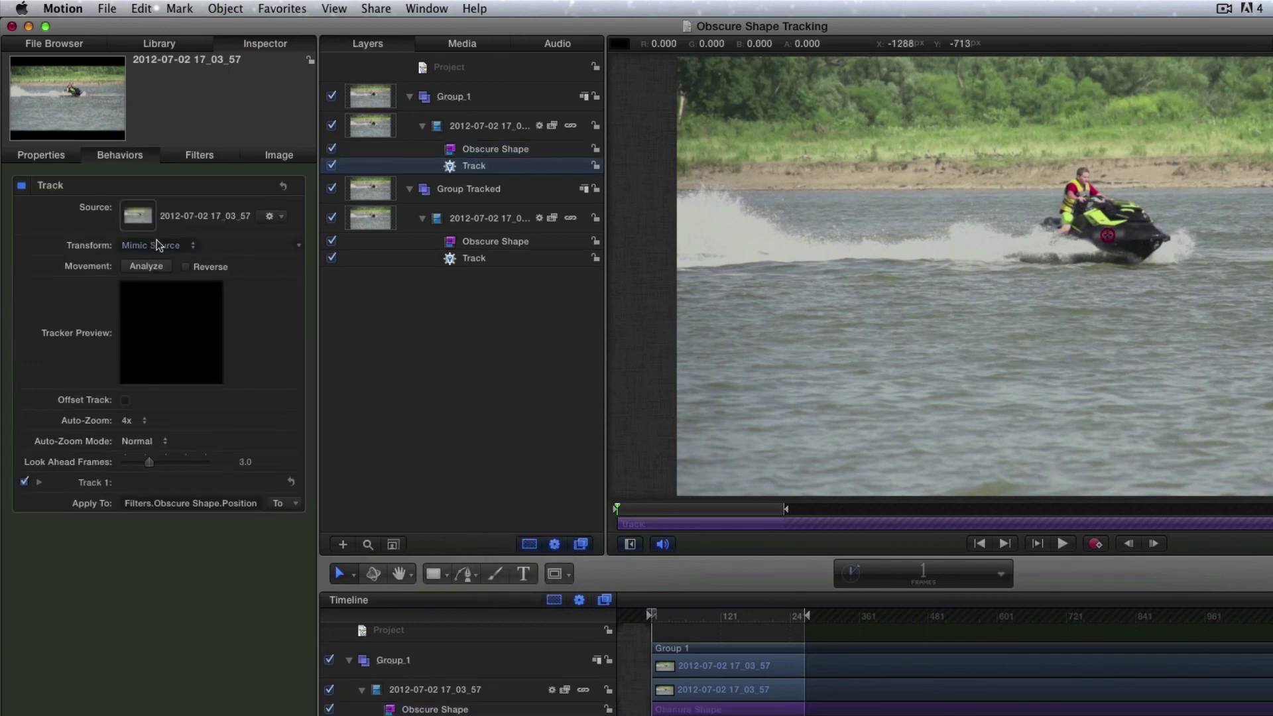
{"action": "left_click", "coordinate": [145, 266]}
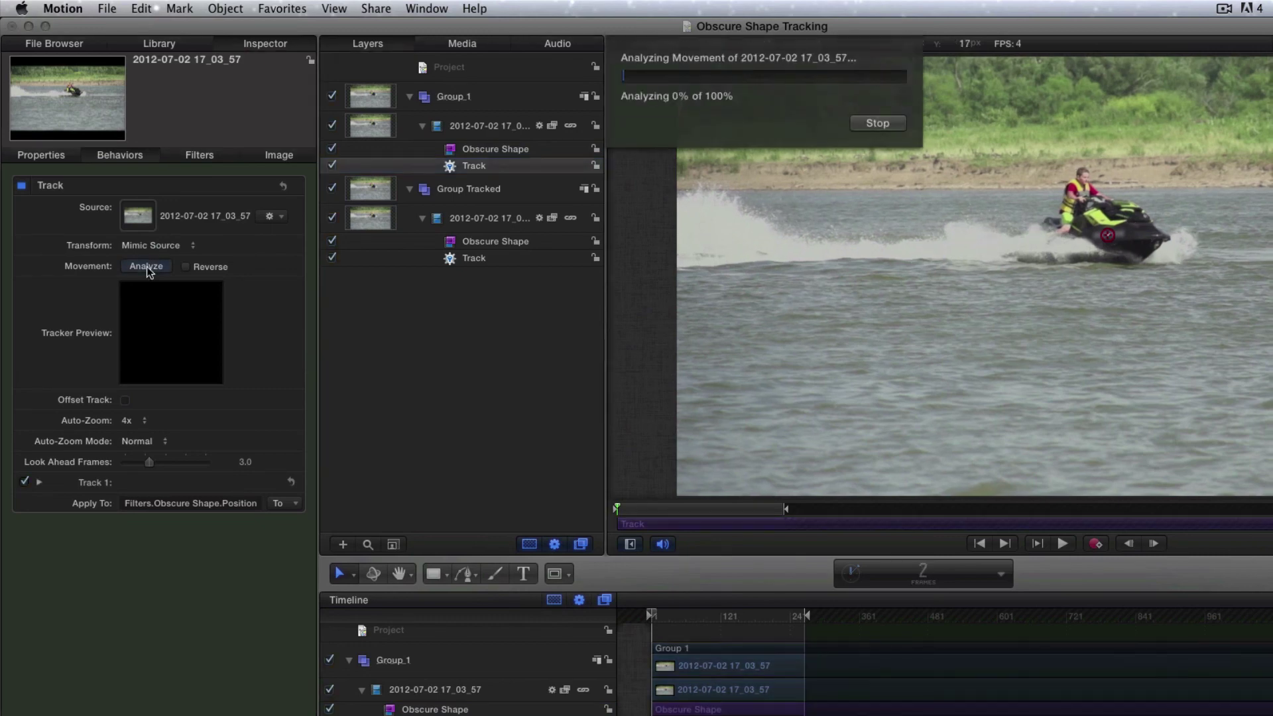